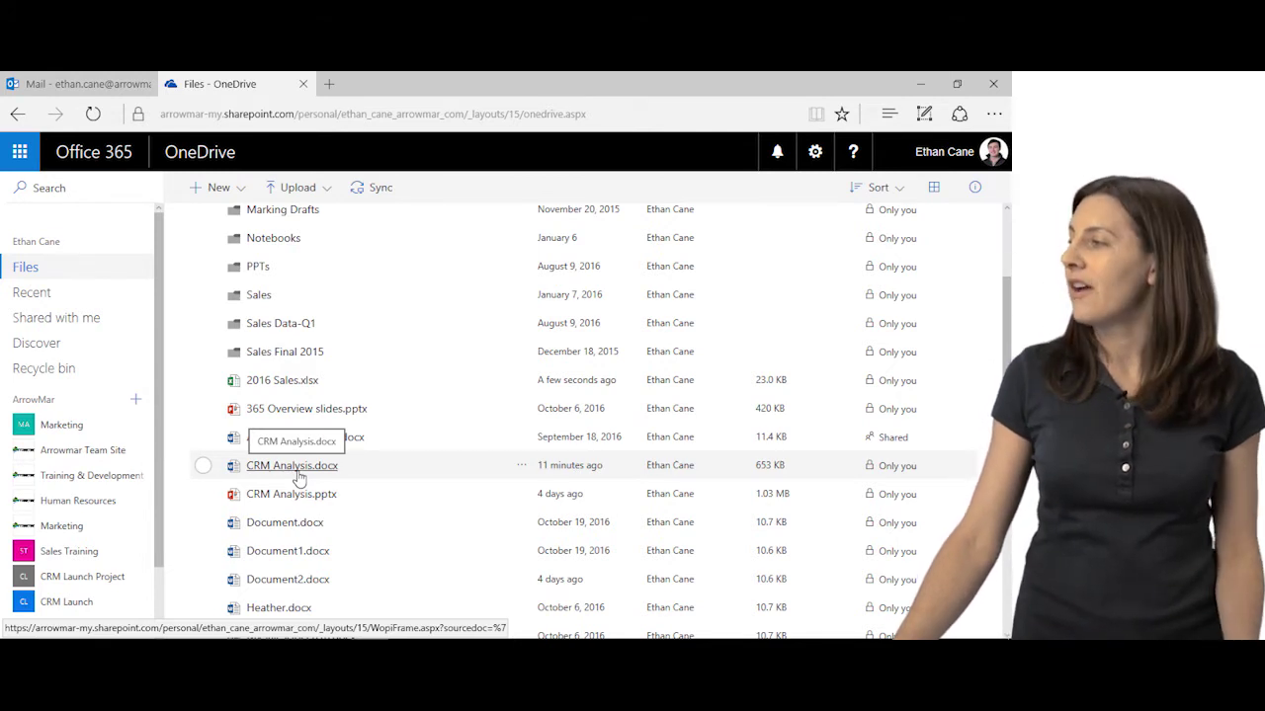
Open CRM Analysis.docx and switch it to Edit in Browser mode in Word Online.
click(297, 468)
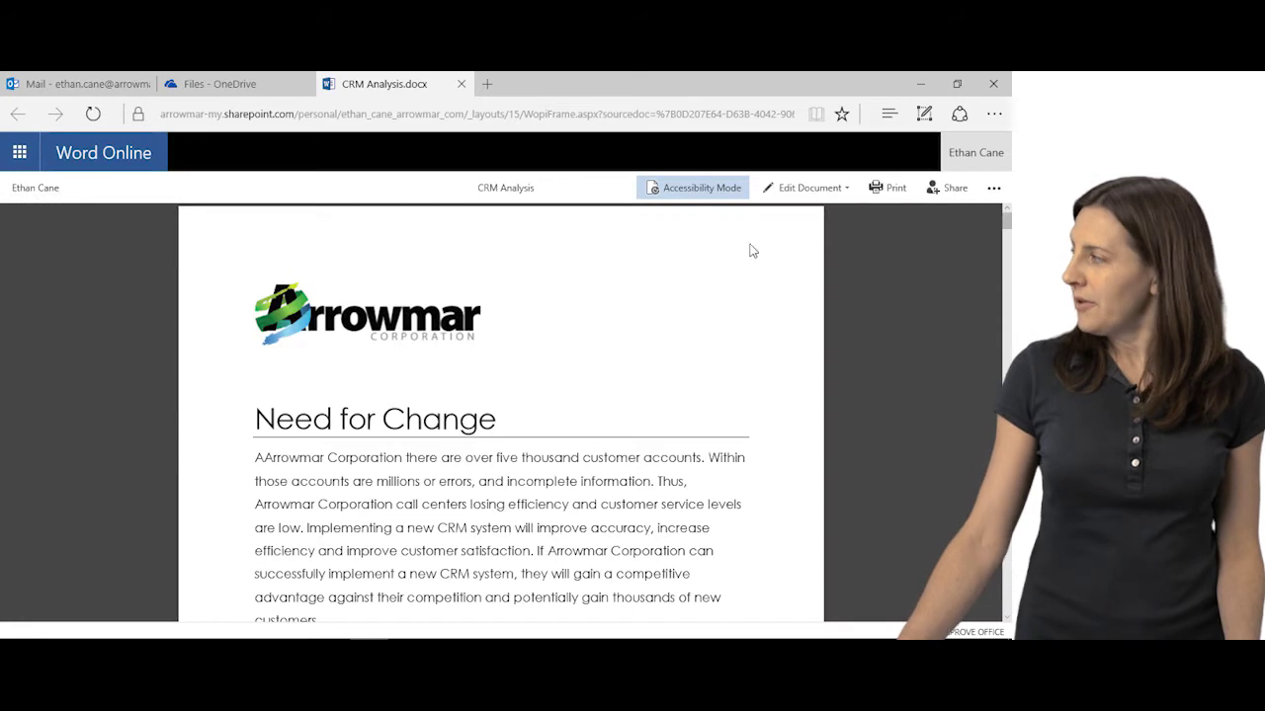
click(845, 192)
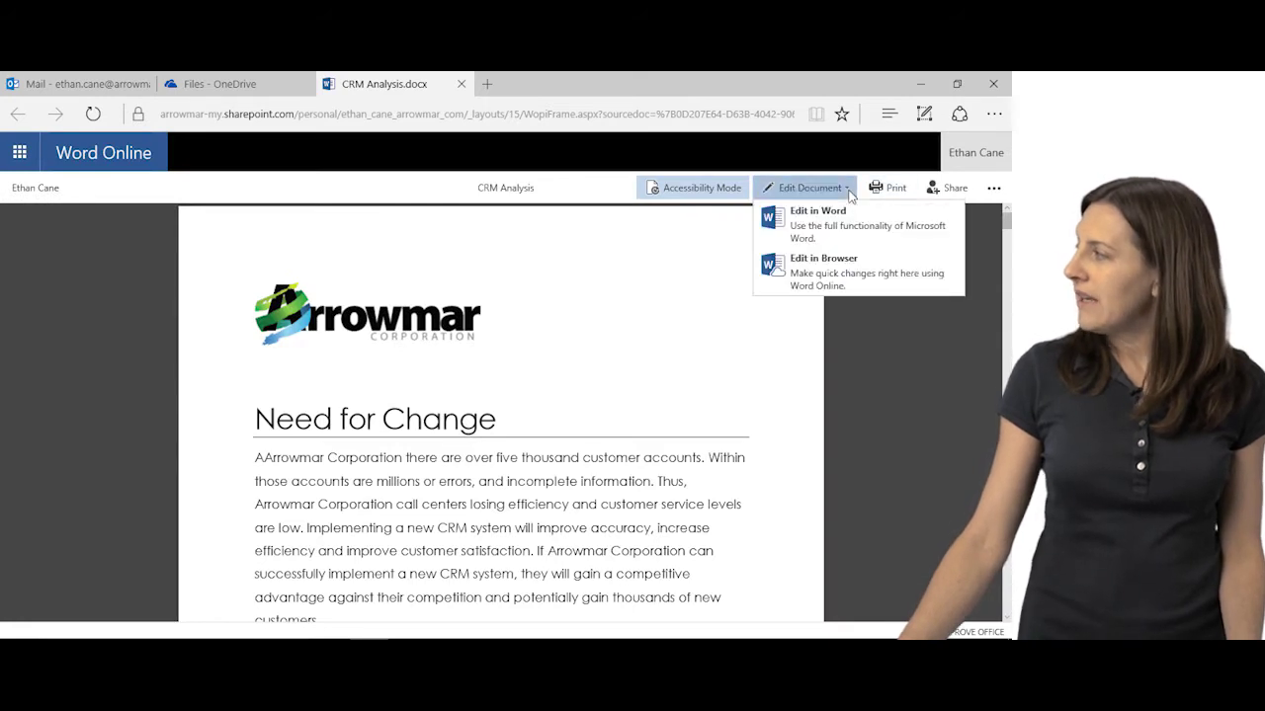
click(858, 273)
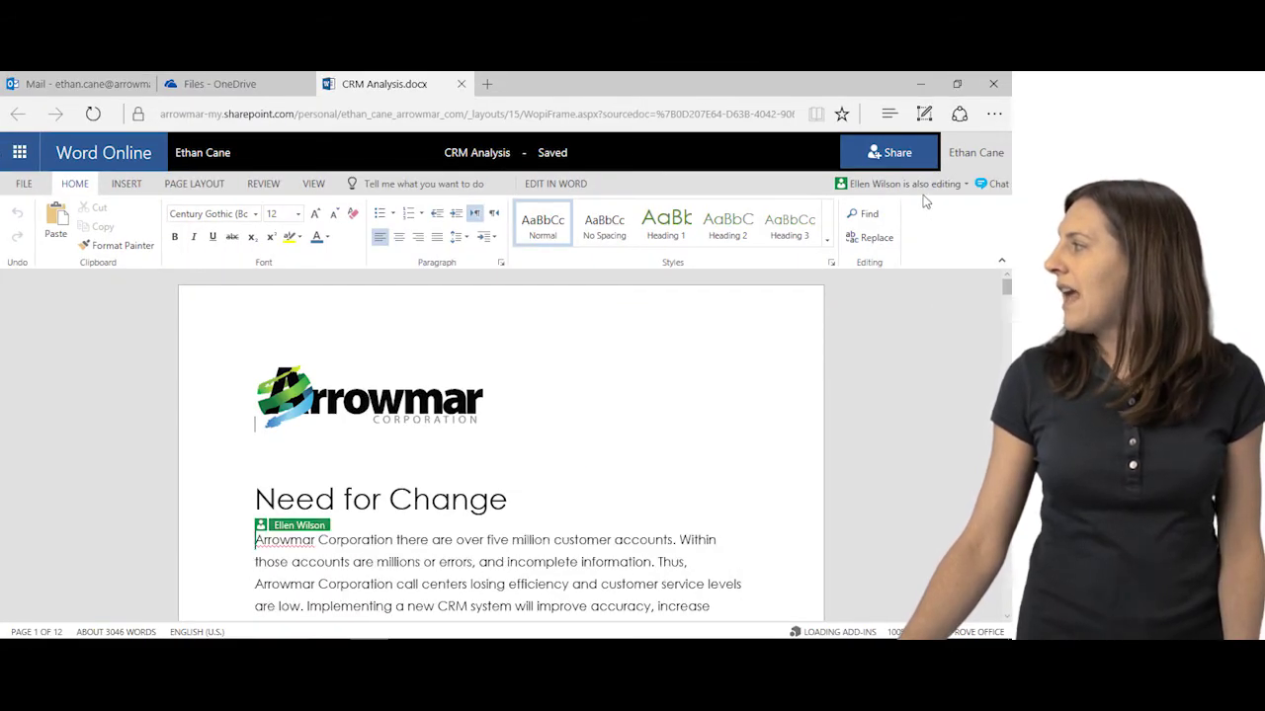
scroll(502, 533, down, 1)
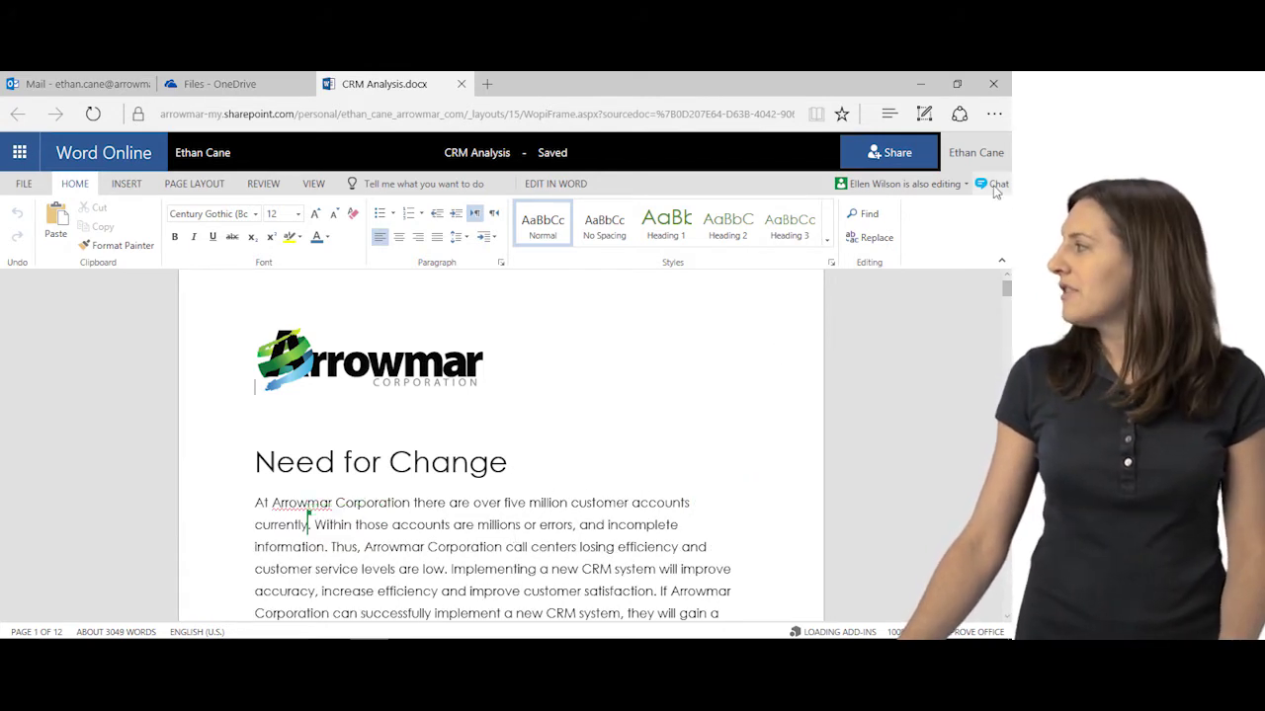
Launch Skype for Business from an 'sk' search and open a conversation with the co-author.
mouse_move(646, 627)
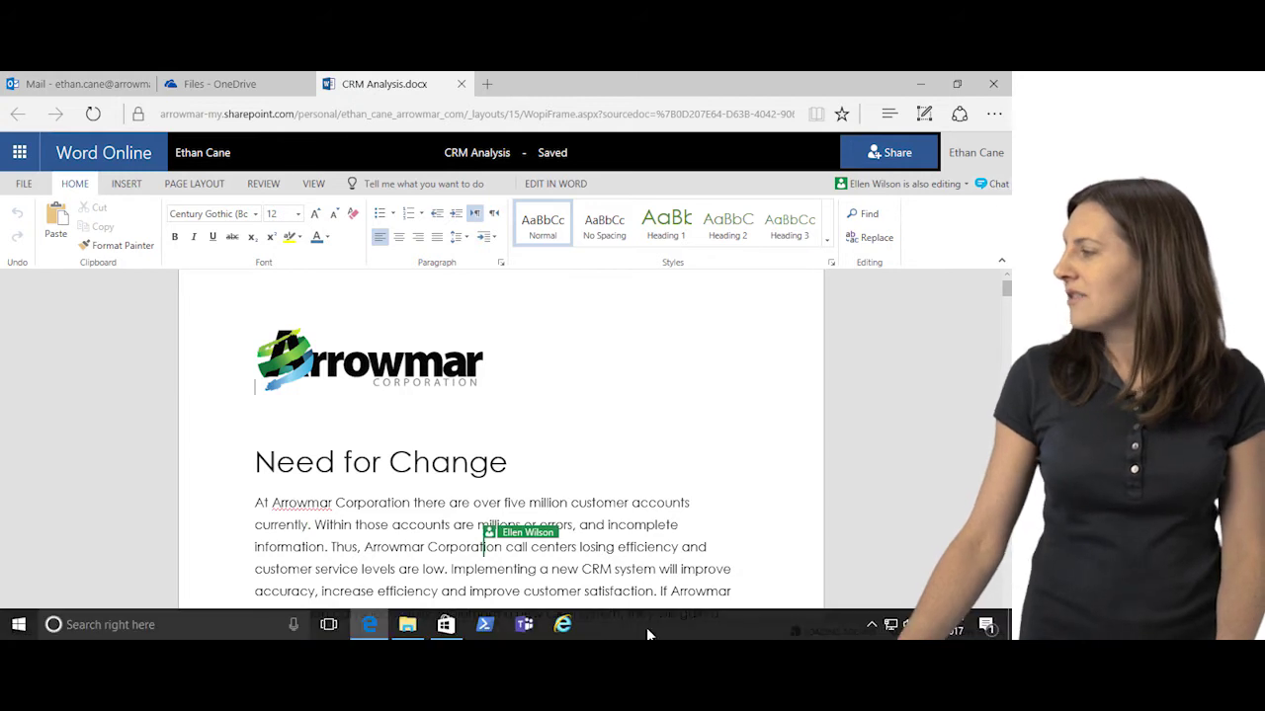
click(136, 627)
text(sk)
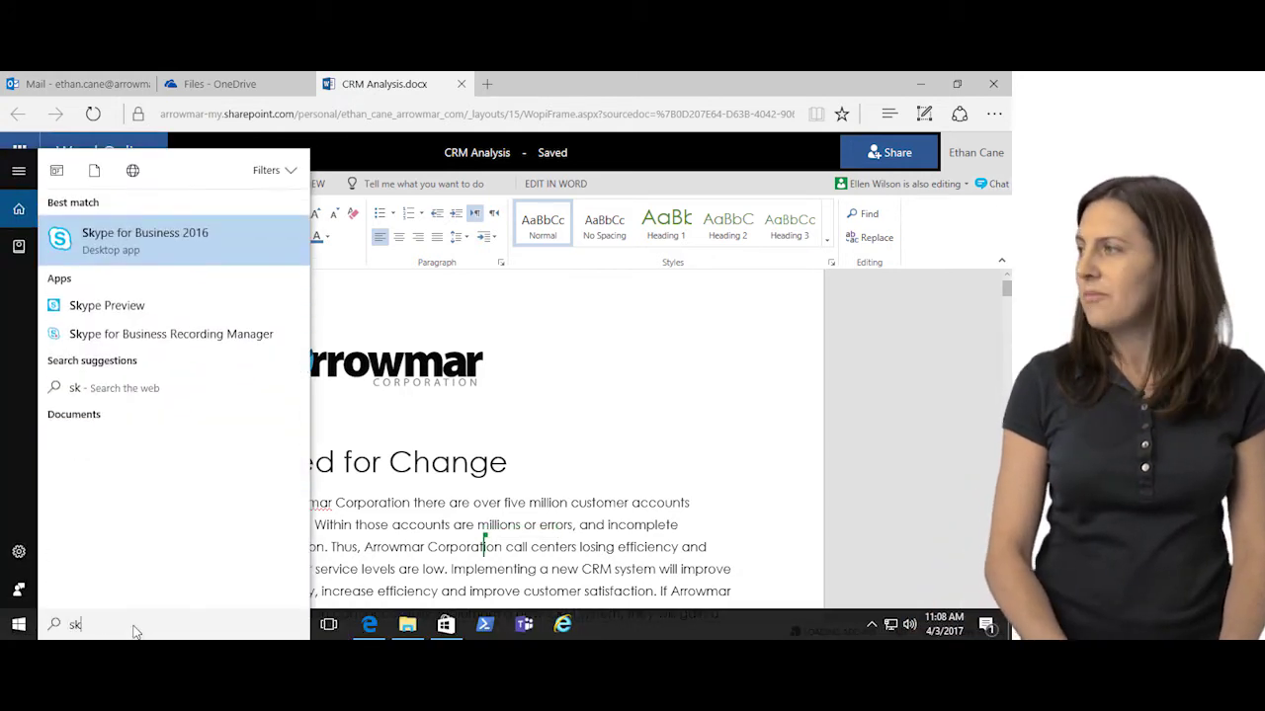
key(Return)
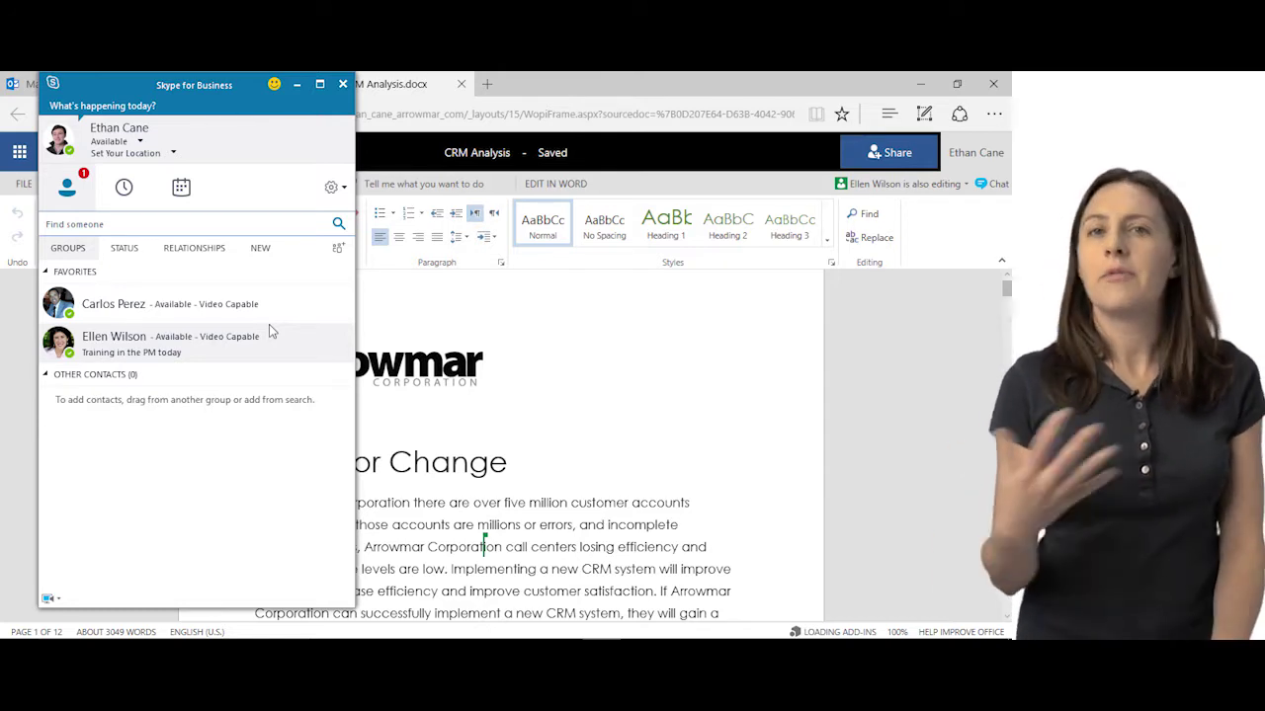
double_click(130, 341)
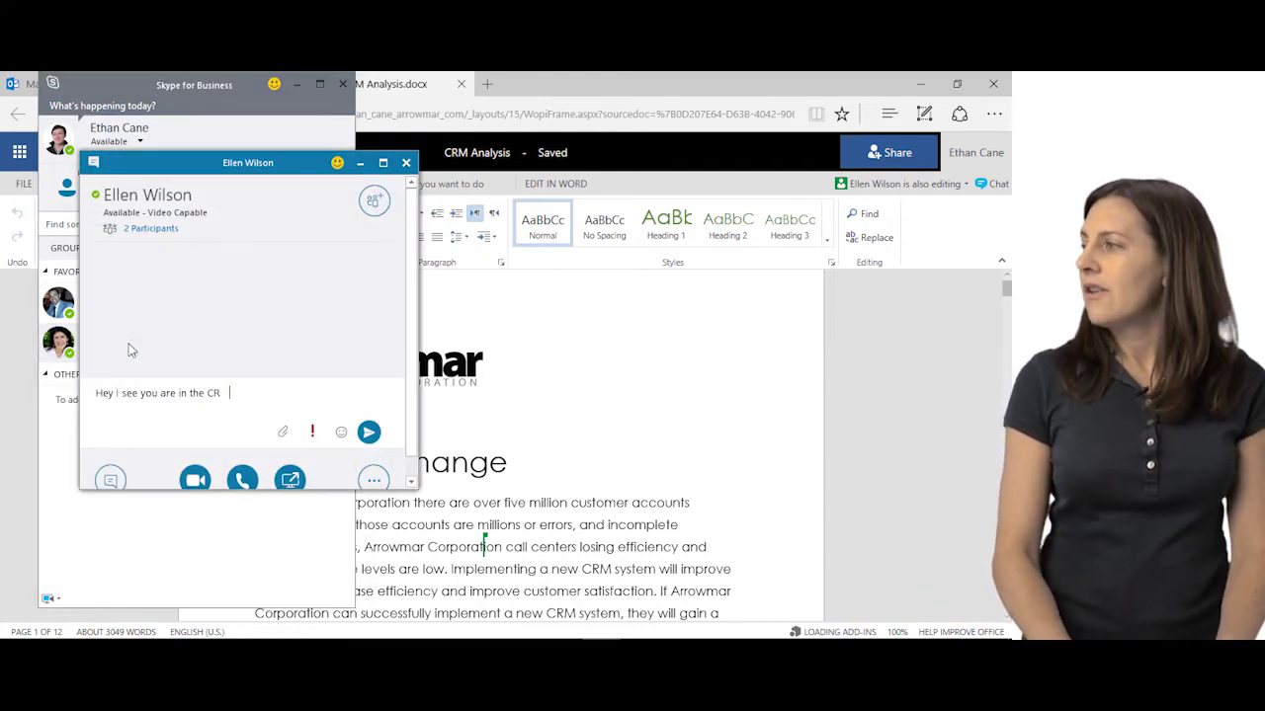
Message the co-author that you see her in the CRM doc and ask to review the sales numbers.
key(Return)
text(can we)
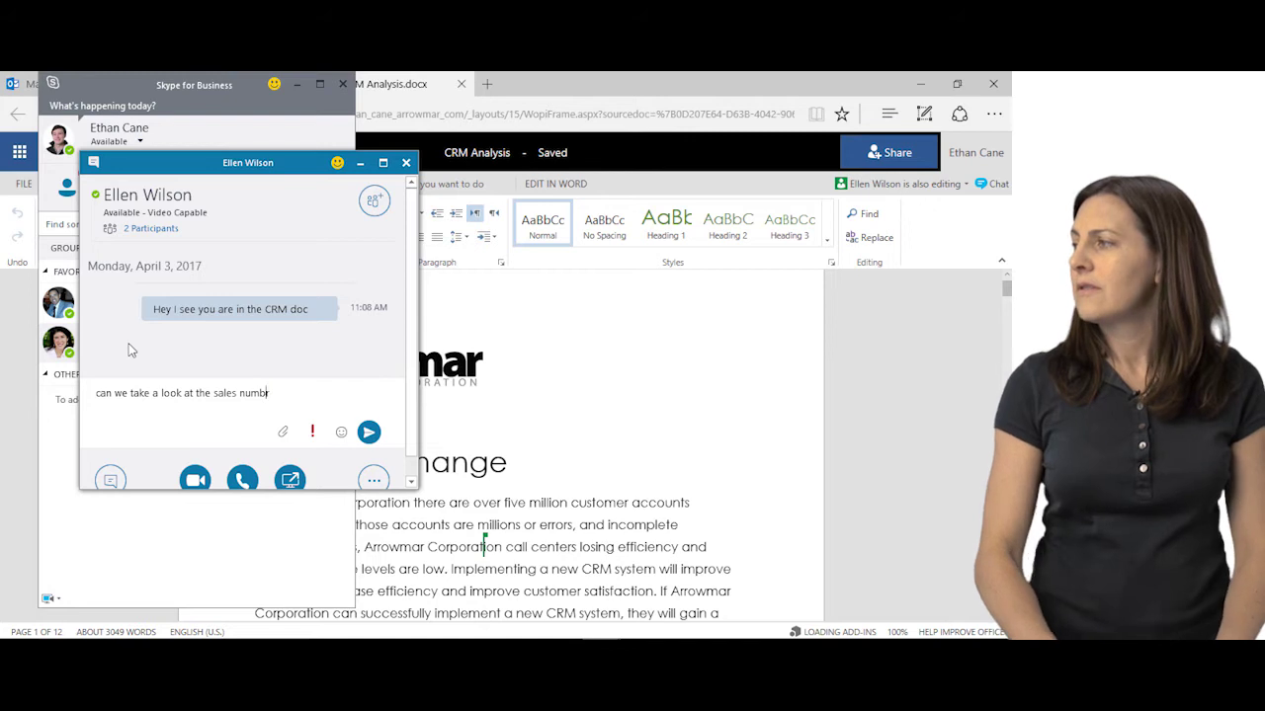
text(take a look at the sales numbers?)
key(Return)
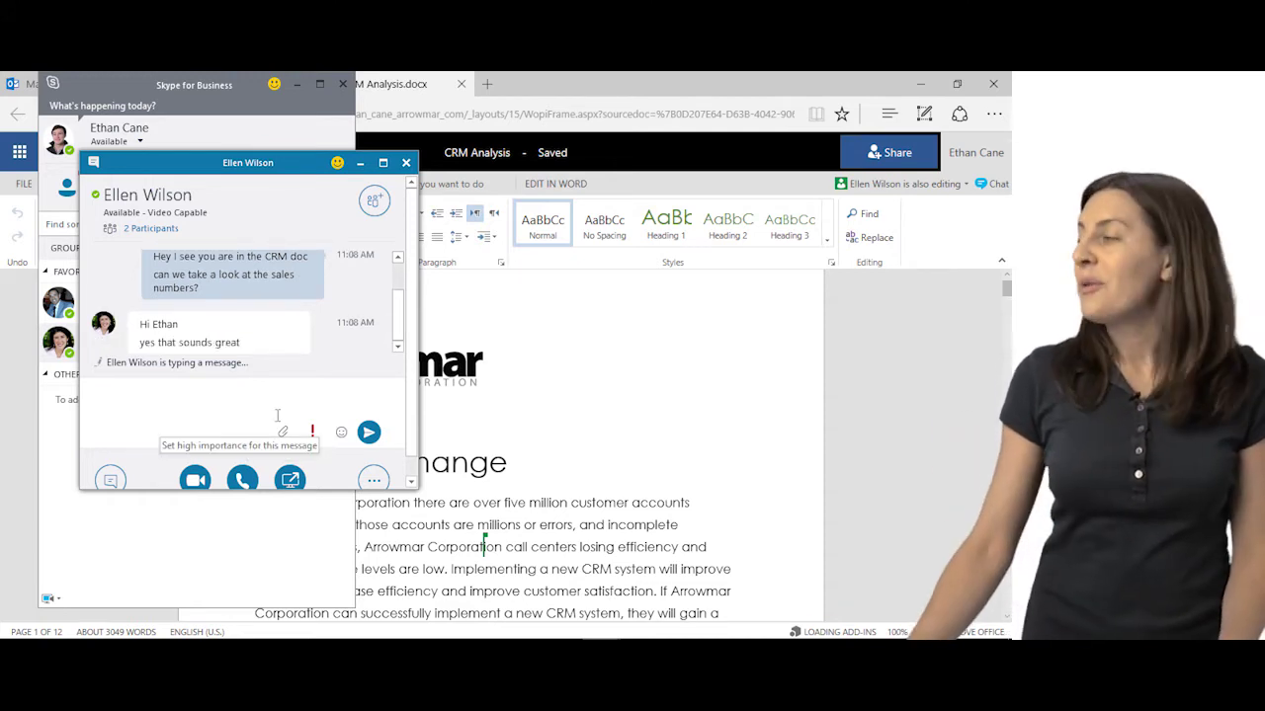
click(539, 410)
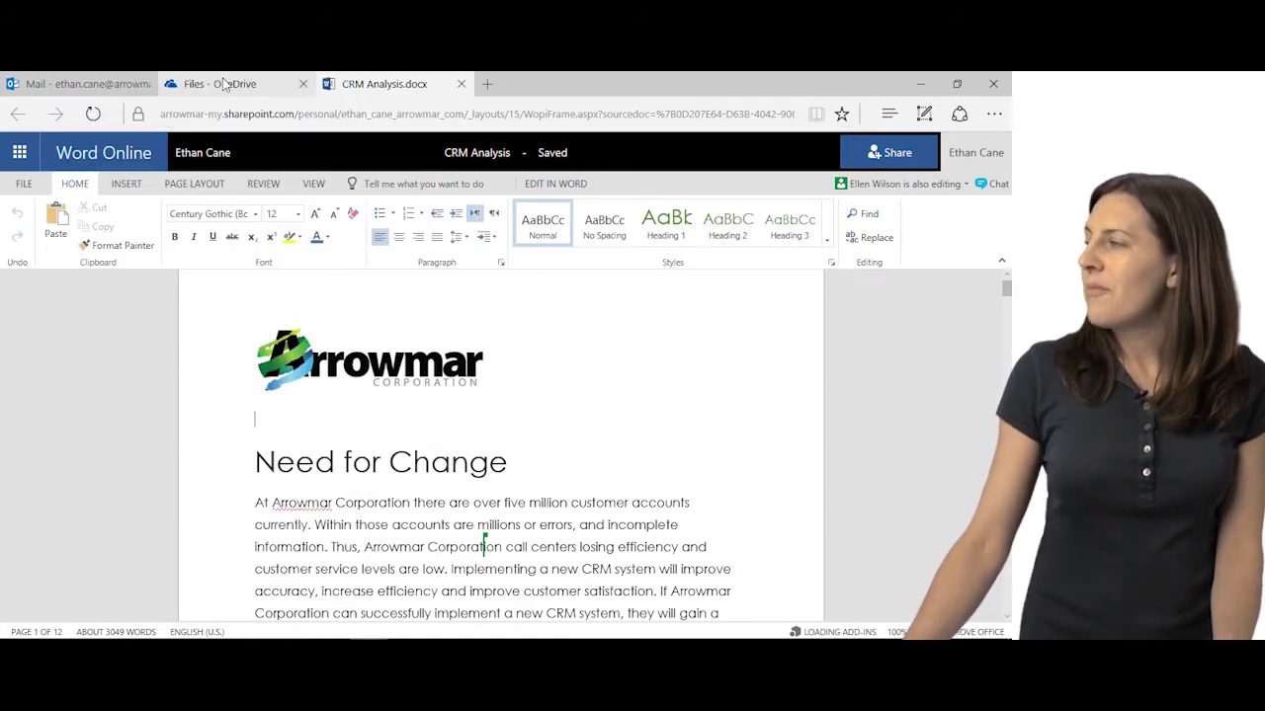
Scroll the CRM Analysis document down to the Week/Location training, software and hardware cost table.
scroll(439, 351, down, 3)
scroll(435, 341, down, 15)
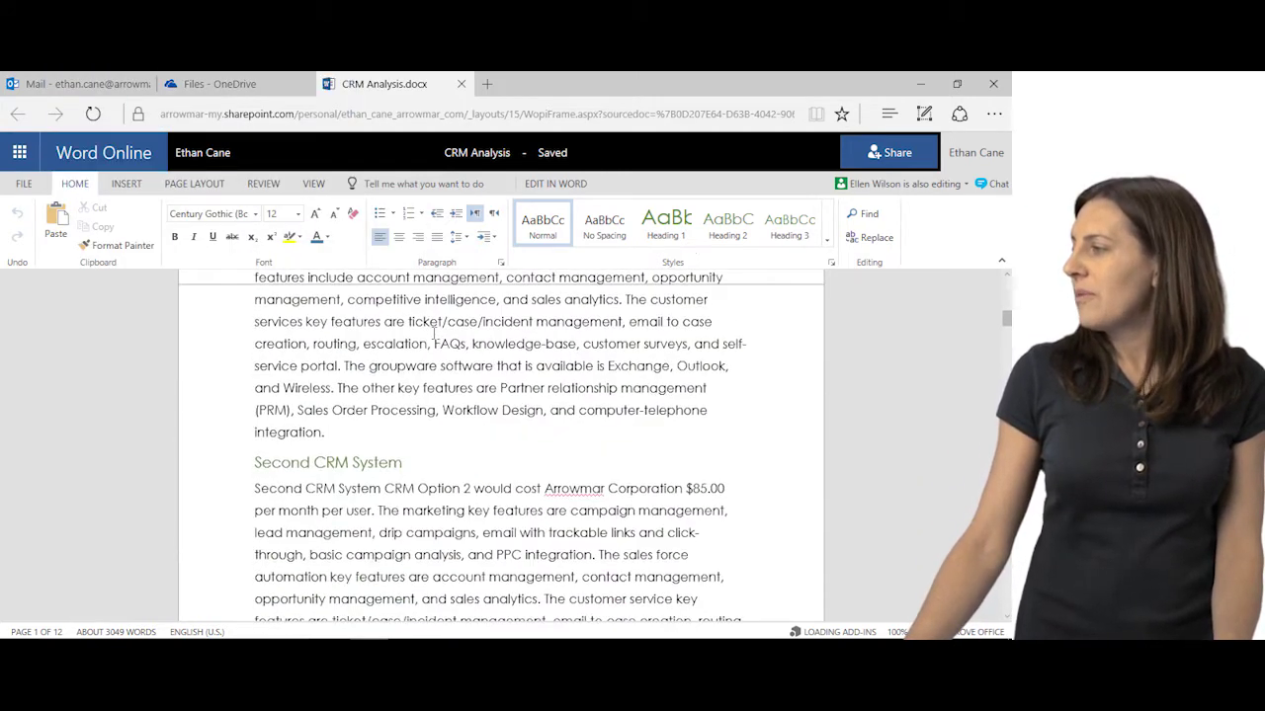
scroll(434, 335, down, 10)
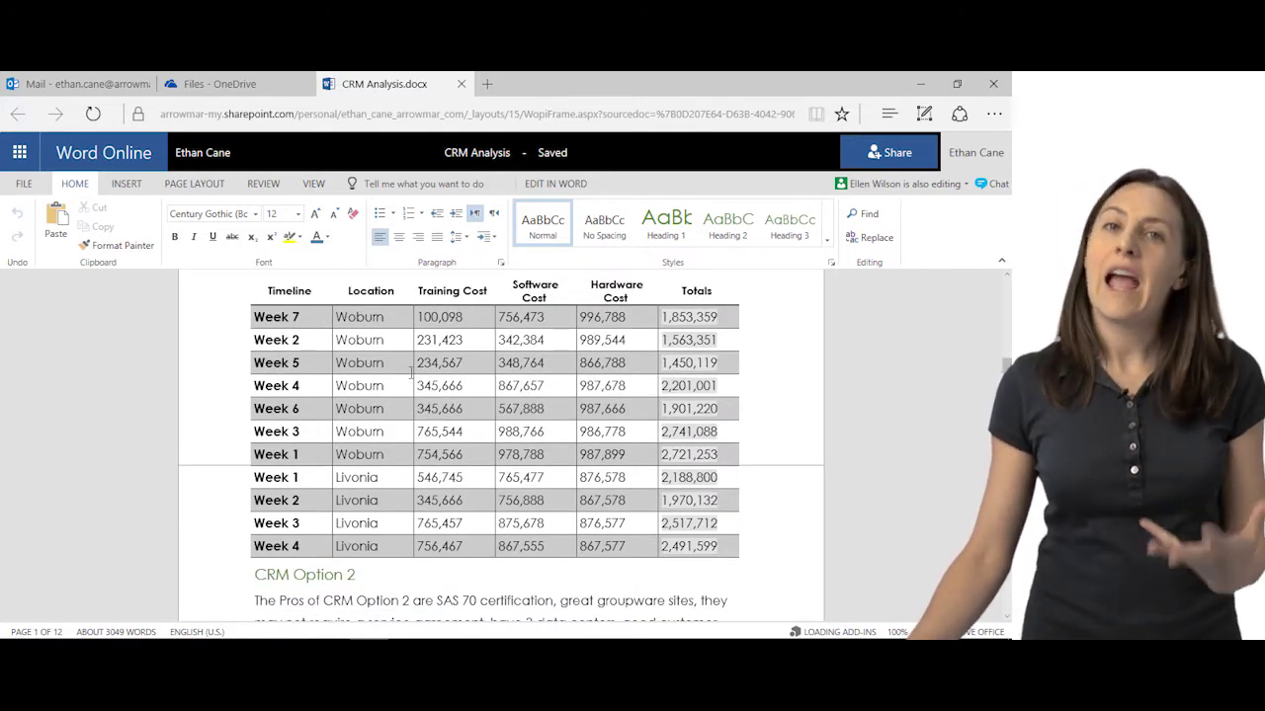
Send the co-author 'Let's get into the 2016 sales files together' in the Skype chat.
mouse_move(551, 632)
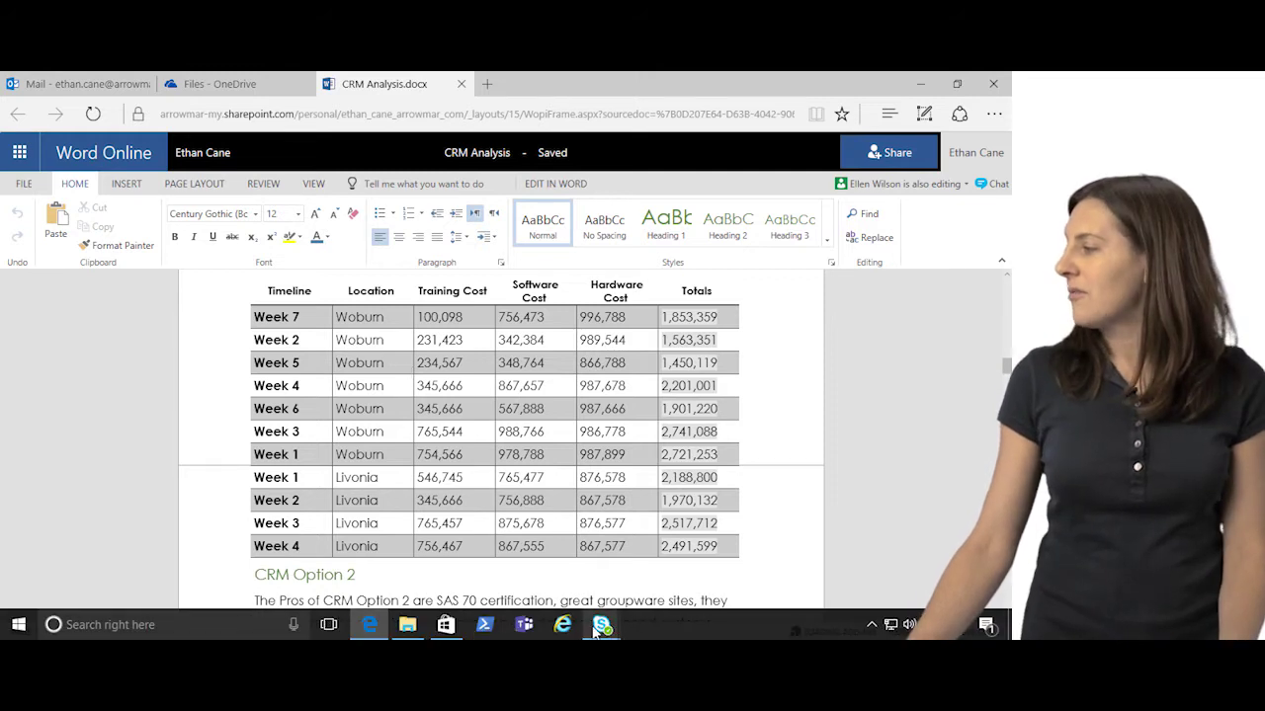
mouse_move(599, 628)
click(606, 509)
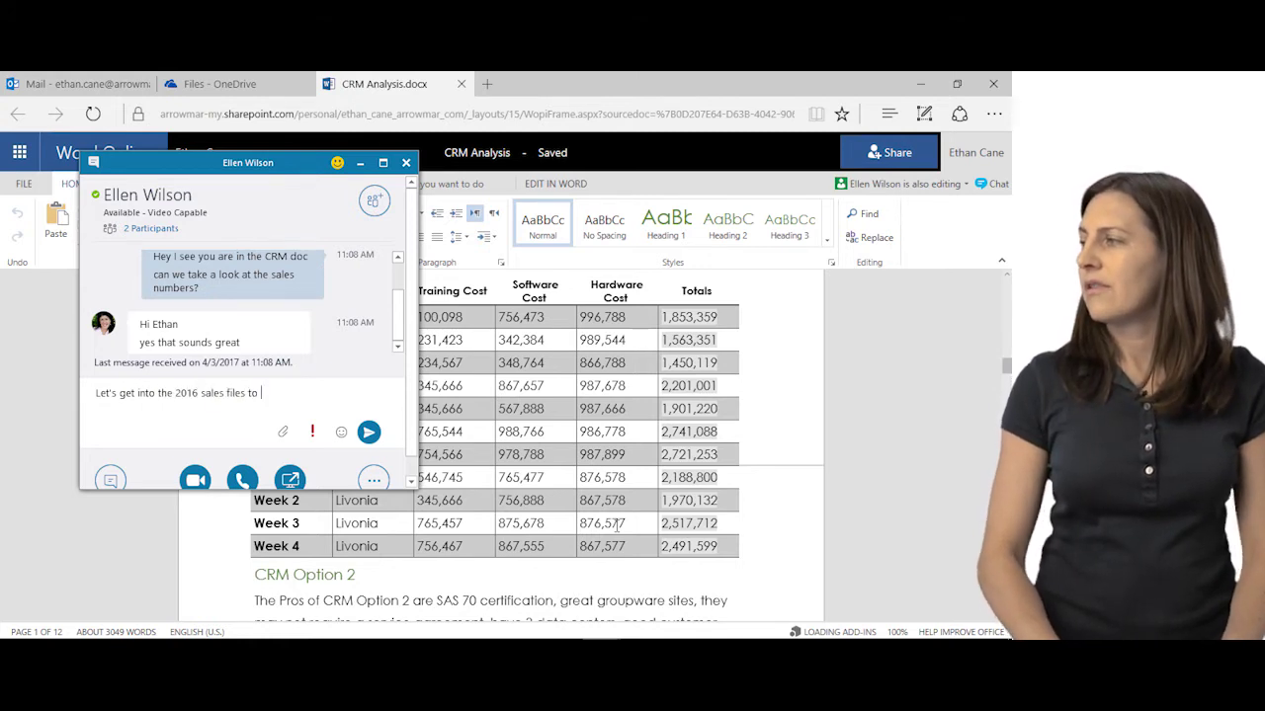
key(Return)
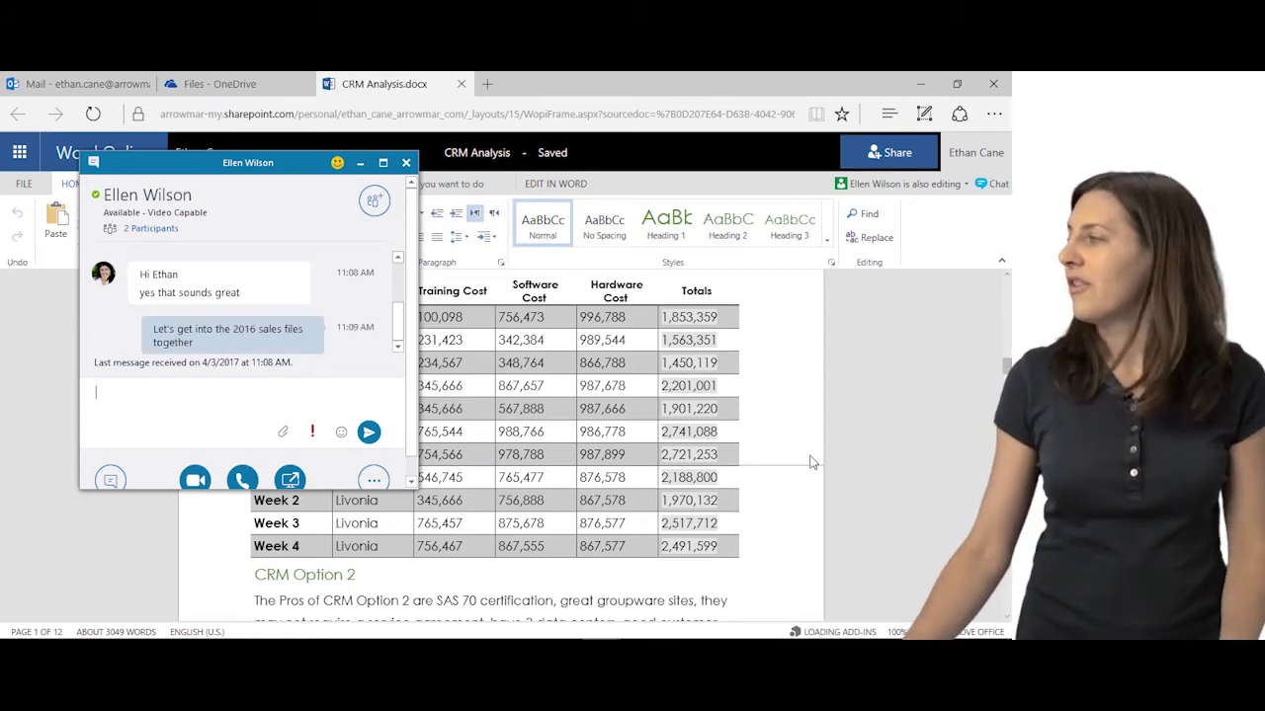
Insert 'CRM' before 'industry' so the paragraph reads 'the CRM industry'.
click(702, 398)
scroll(431, 383, up, 3)
scroll(532, 418, down, 1)
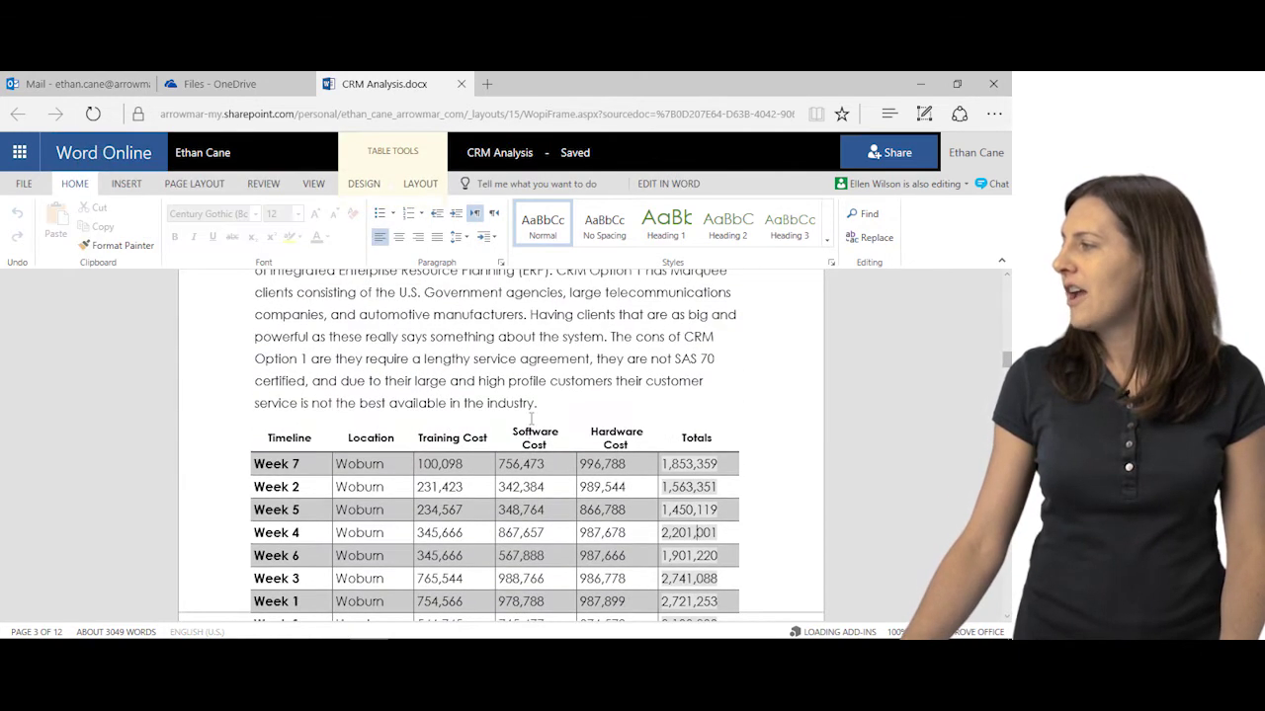
click(492, 405)
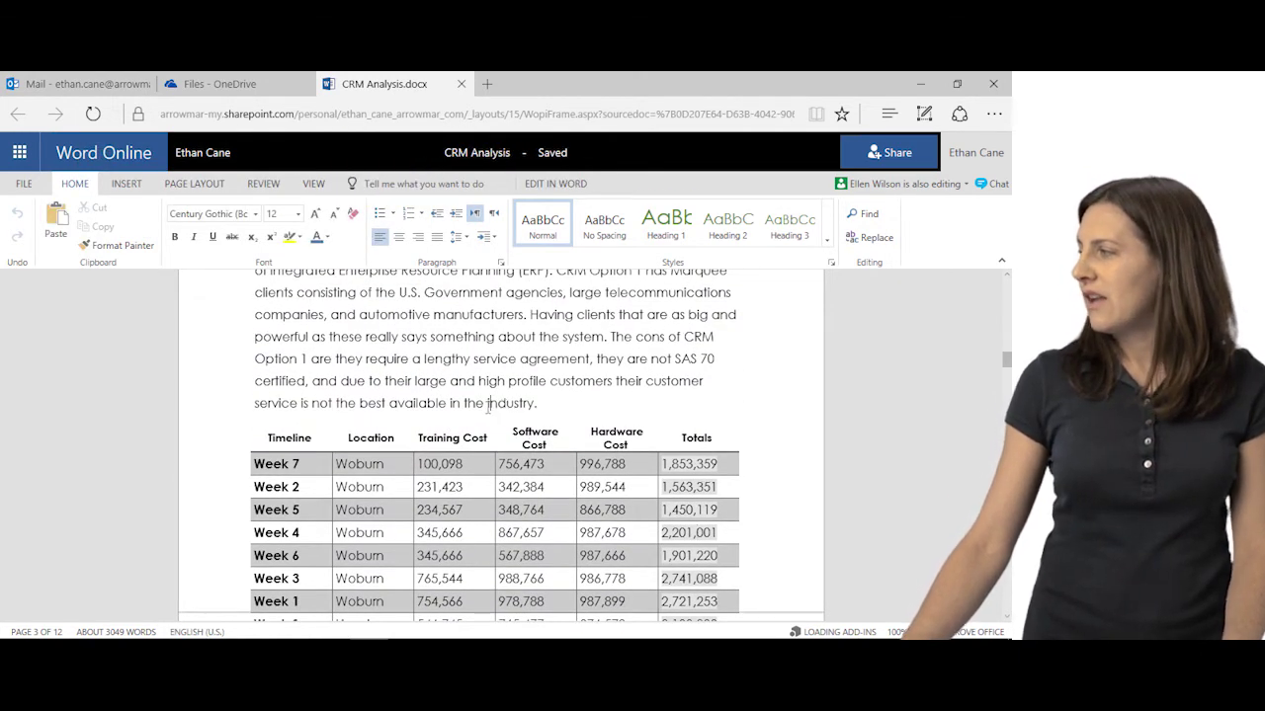
text(CRM)
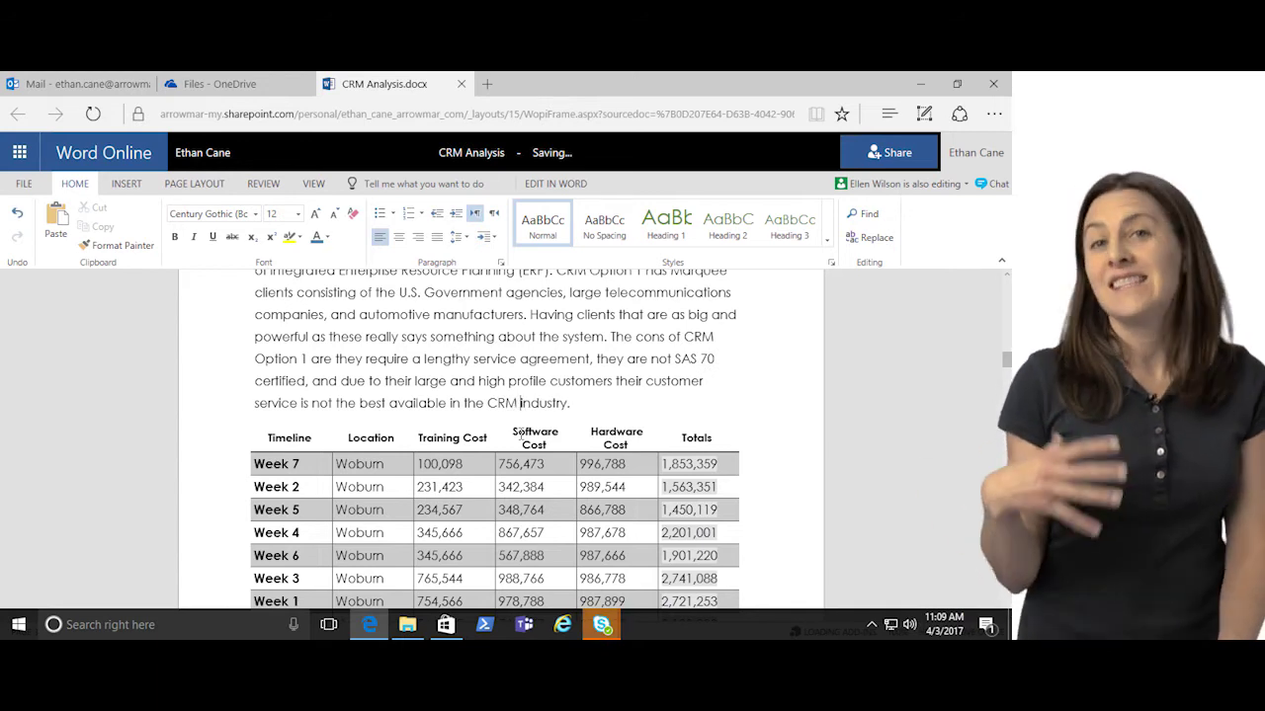
Read the co-author's Skype reply, then open 2016 Sales.xlsx from the OneDrive file list.
mouse_move(618, 635)
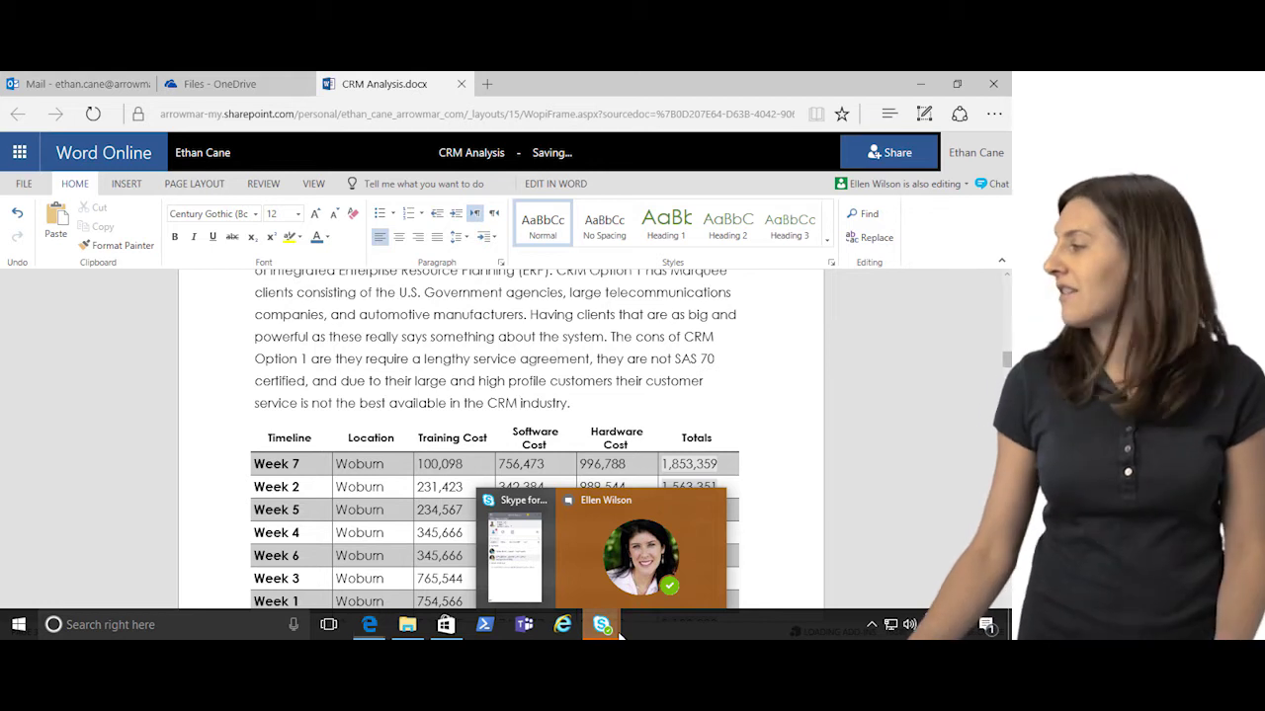
click(622, 564)
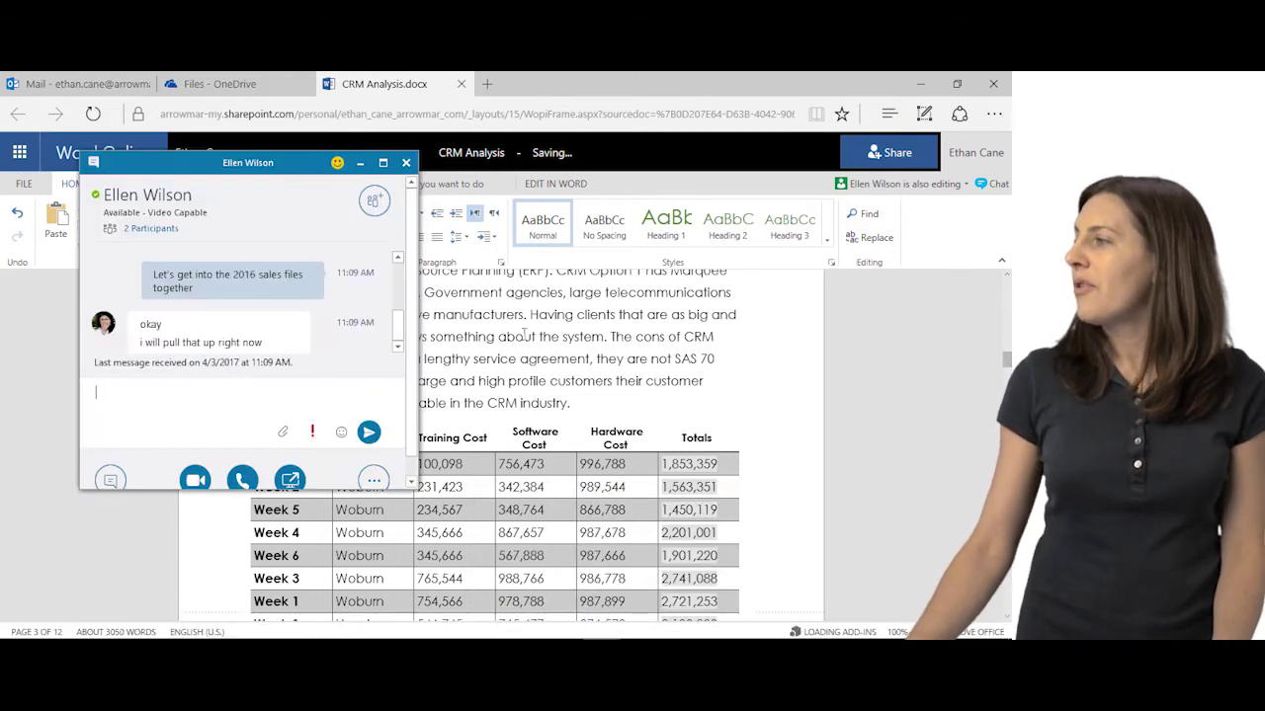
click(405, 162)
click(208, 81)
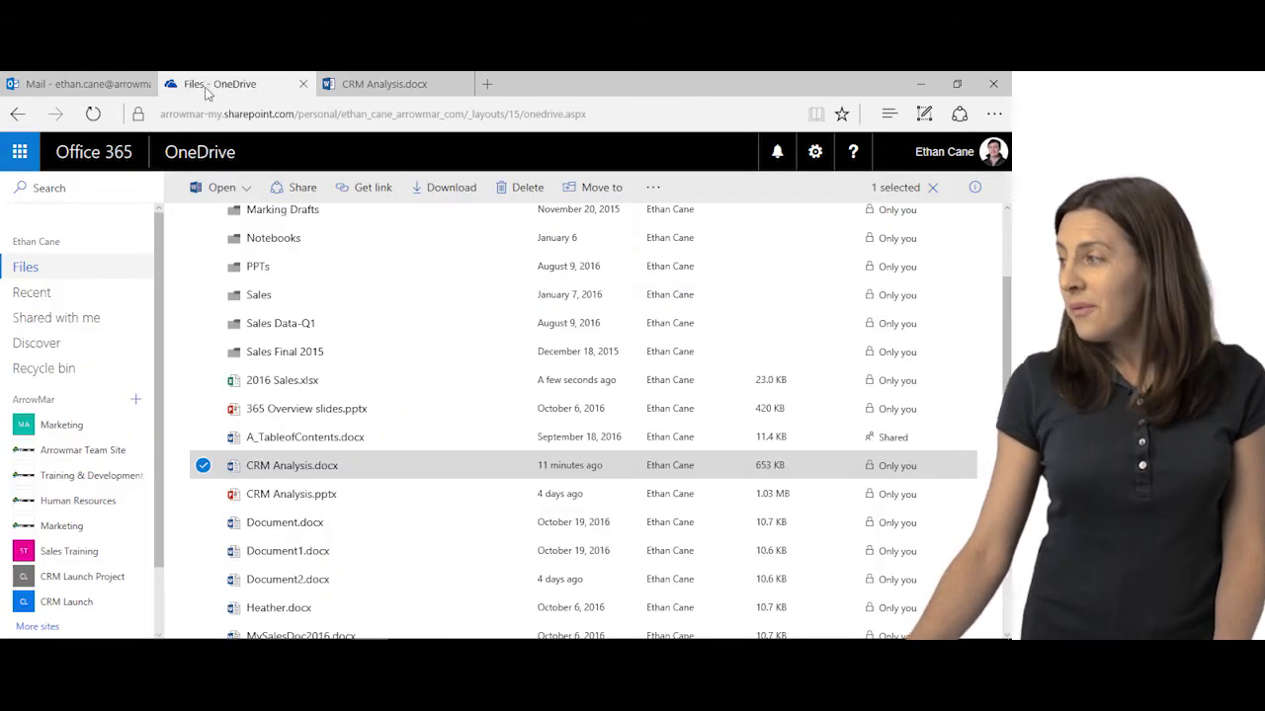
click(293, 383)
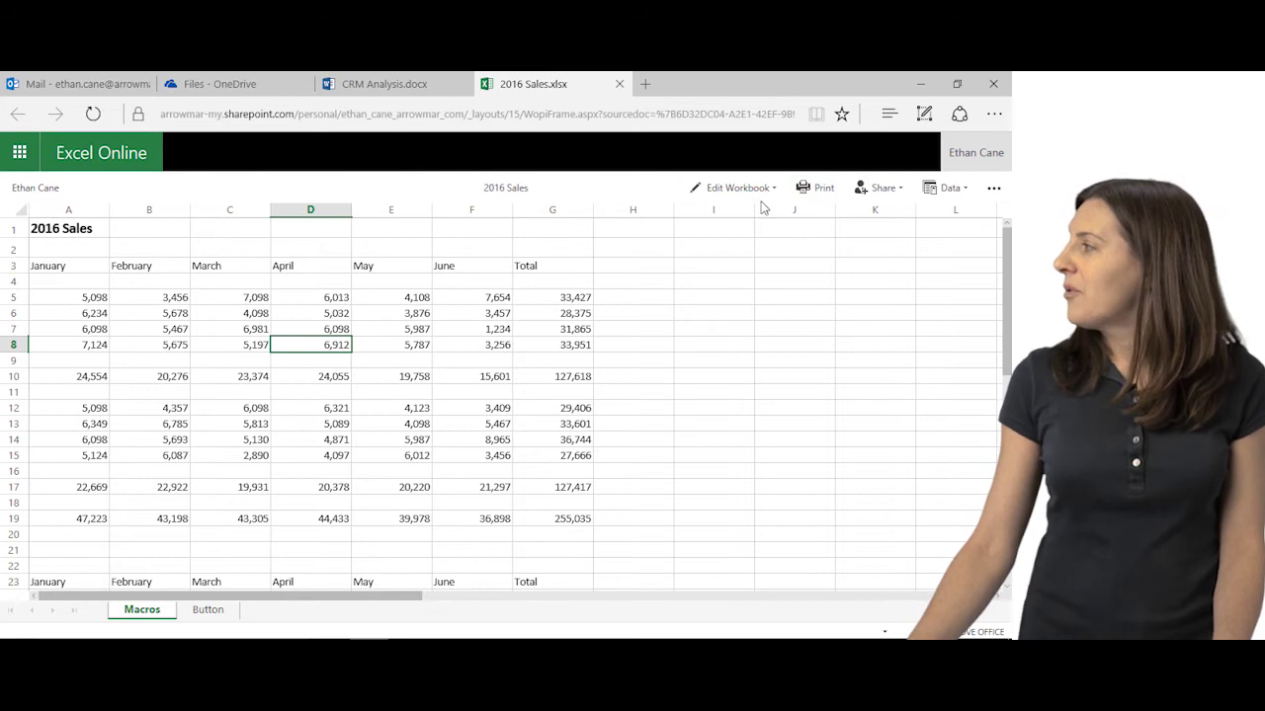
click(761, 188)
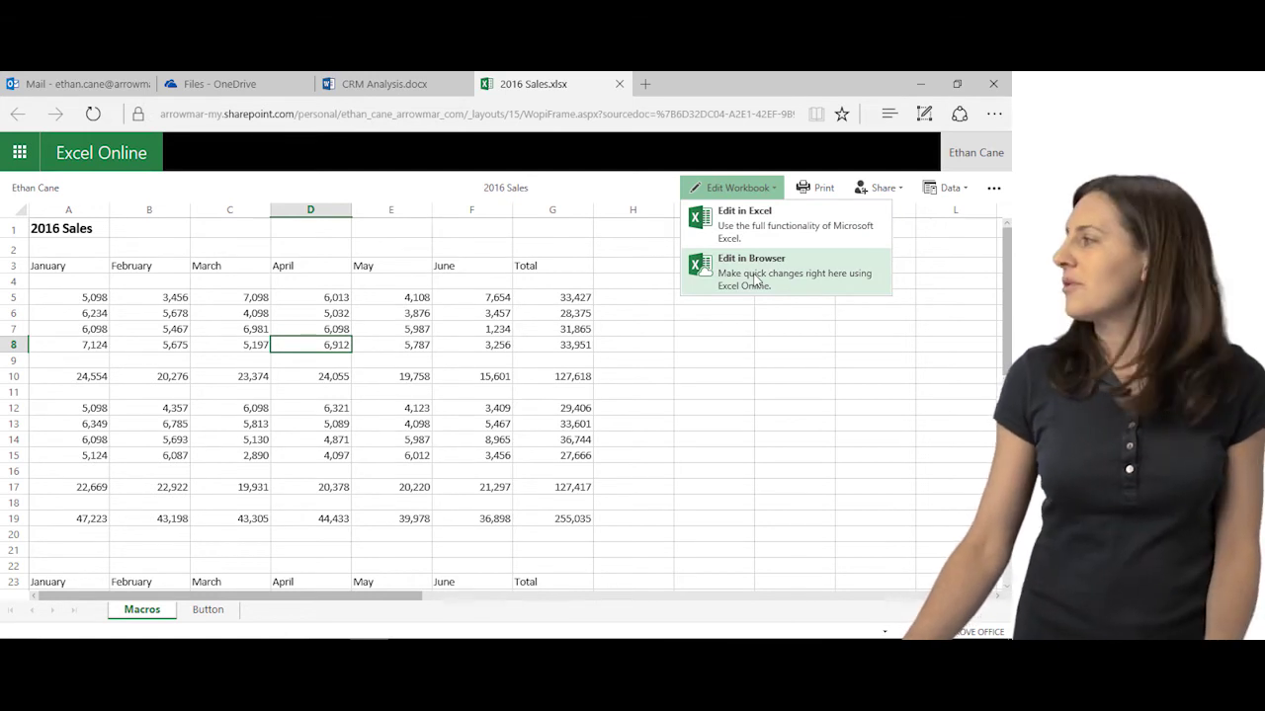
Open the 2016 Sales workbook with Edit in Browser in Excel Online.
click(754, 281)
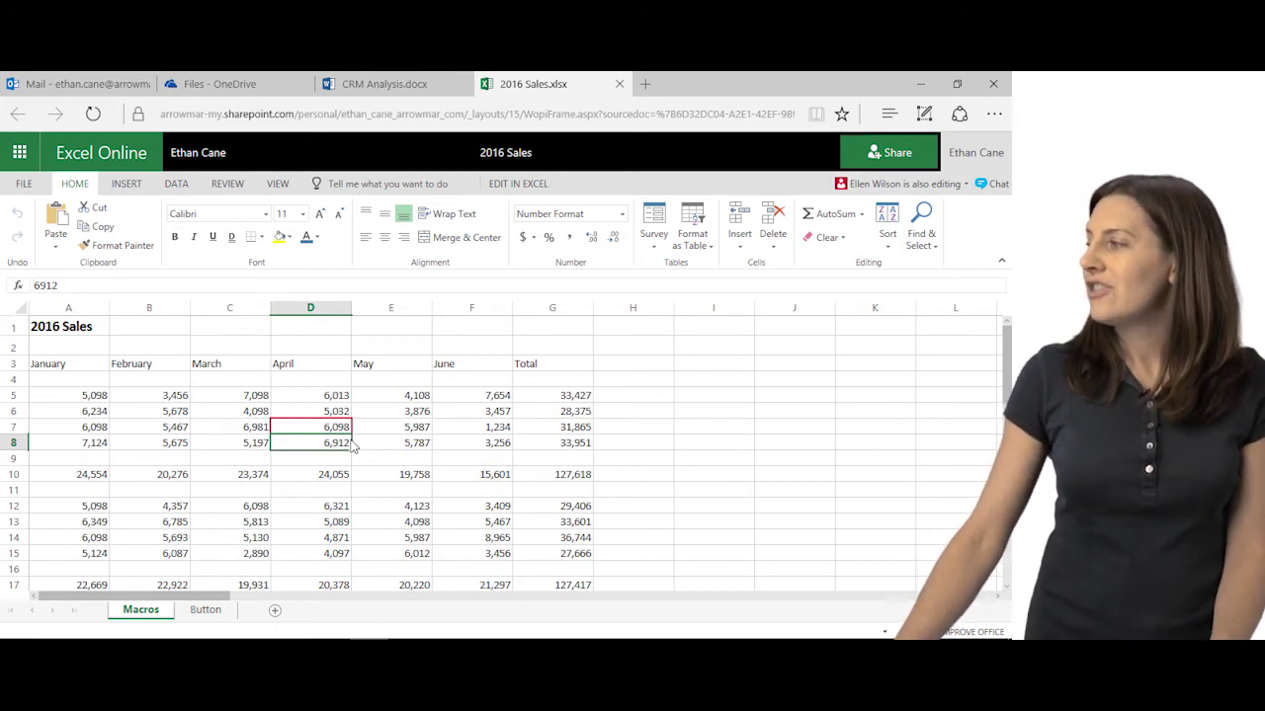
mouse_move(603, 633)
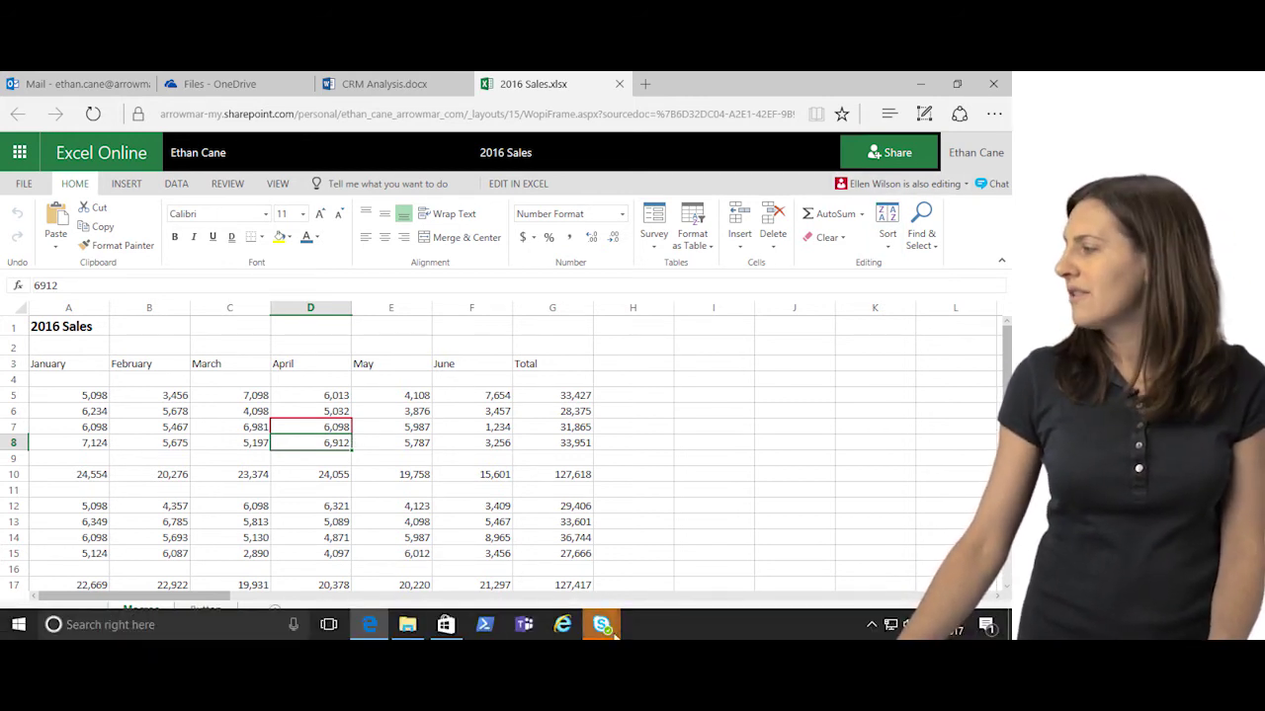
Ask the co-author in the Skype chat to confirm the May figures, then return to the spreadsheet.
click(644, 568)
text(o)
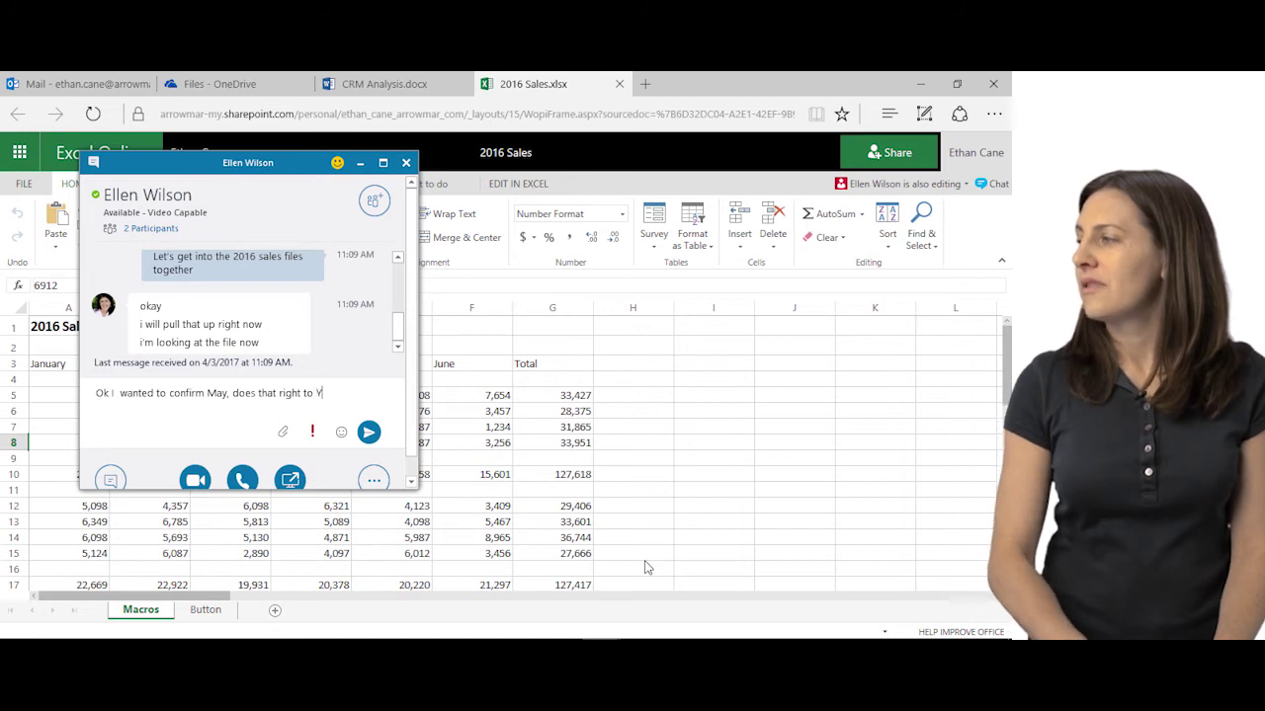
text(?)
key(Return)
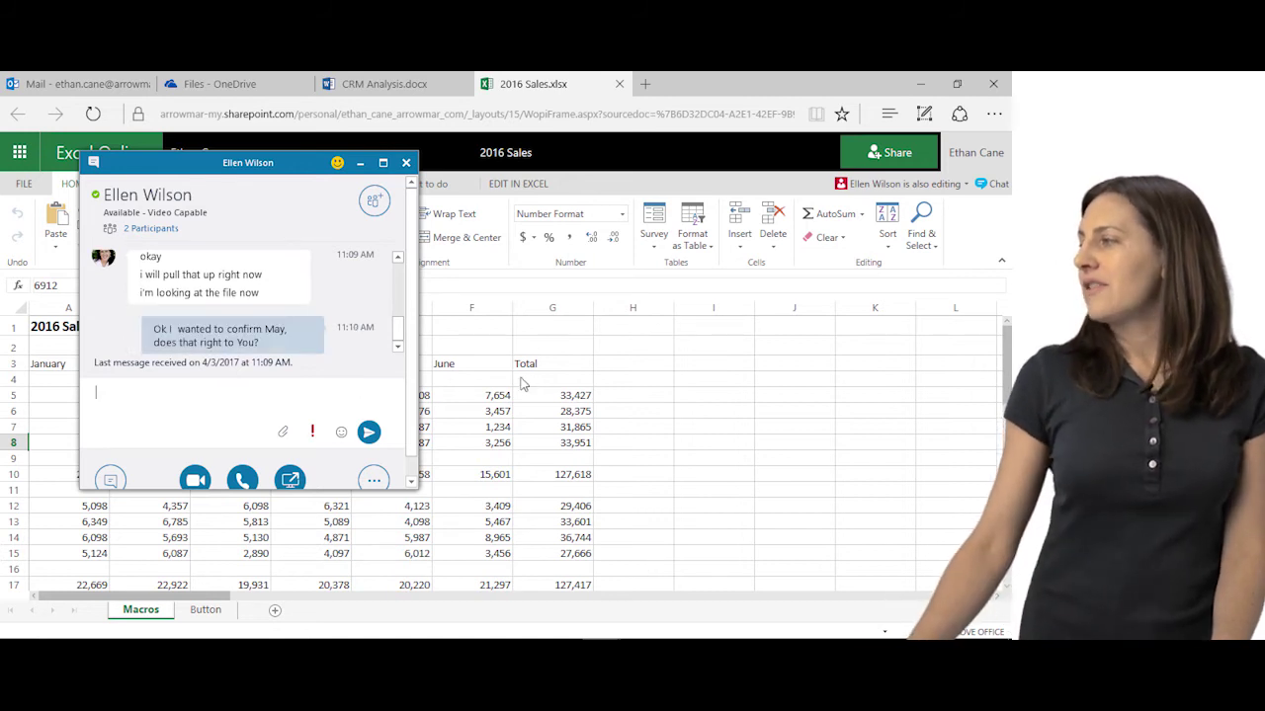
click(534, 427)
Shade the May values in E5:E6 light orange.
drag(391, 397, 392, 412)
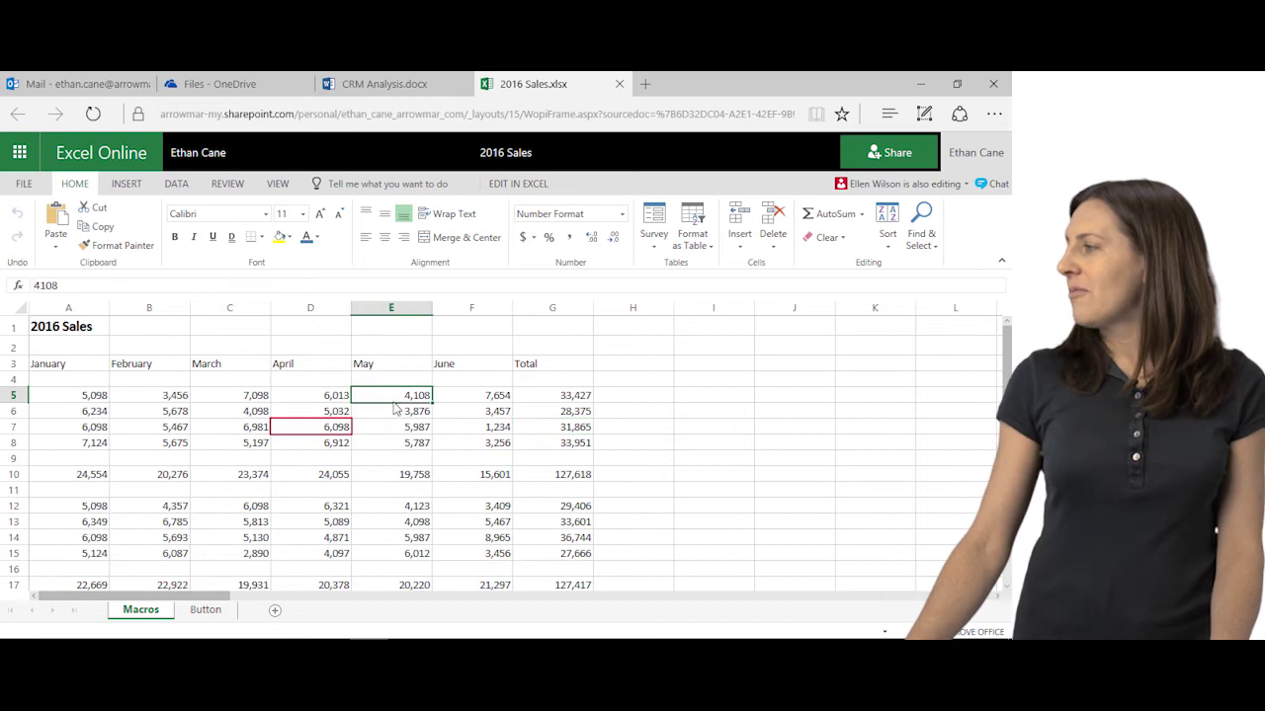
click(288, 237)
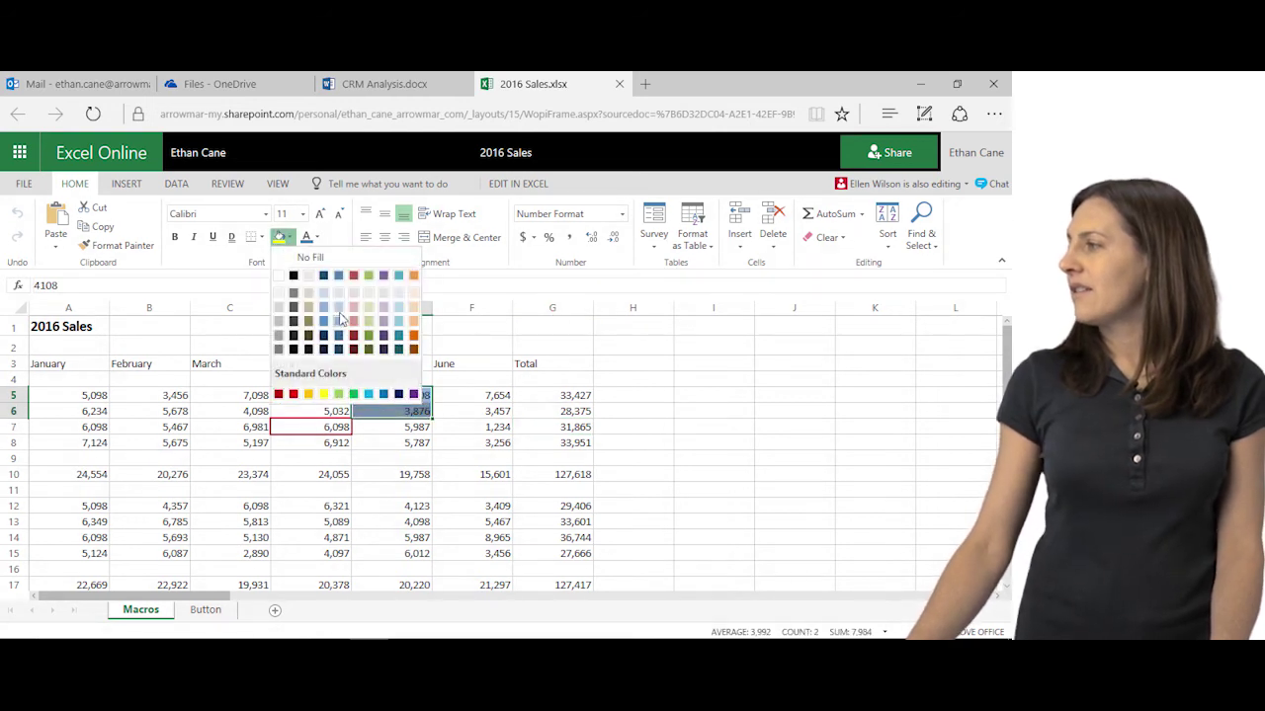
click(412, 321)
click(565, 413)
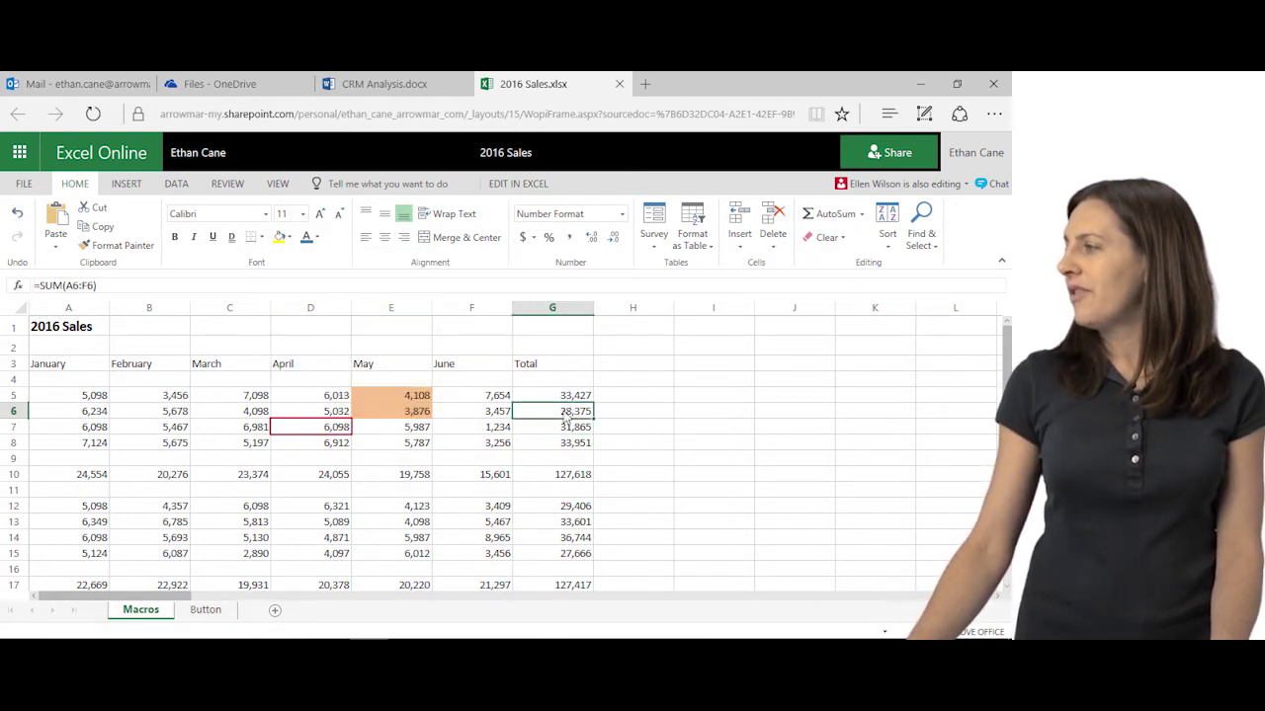
Wait for the co-author's 'May looks correct' reply and send back a (y) thumbs-up.
key(alt+Tab)
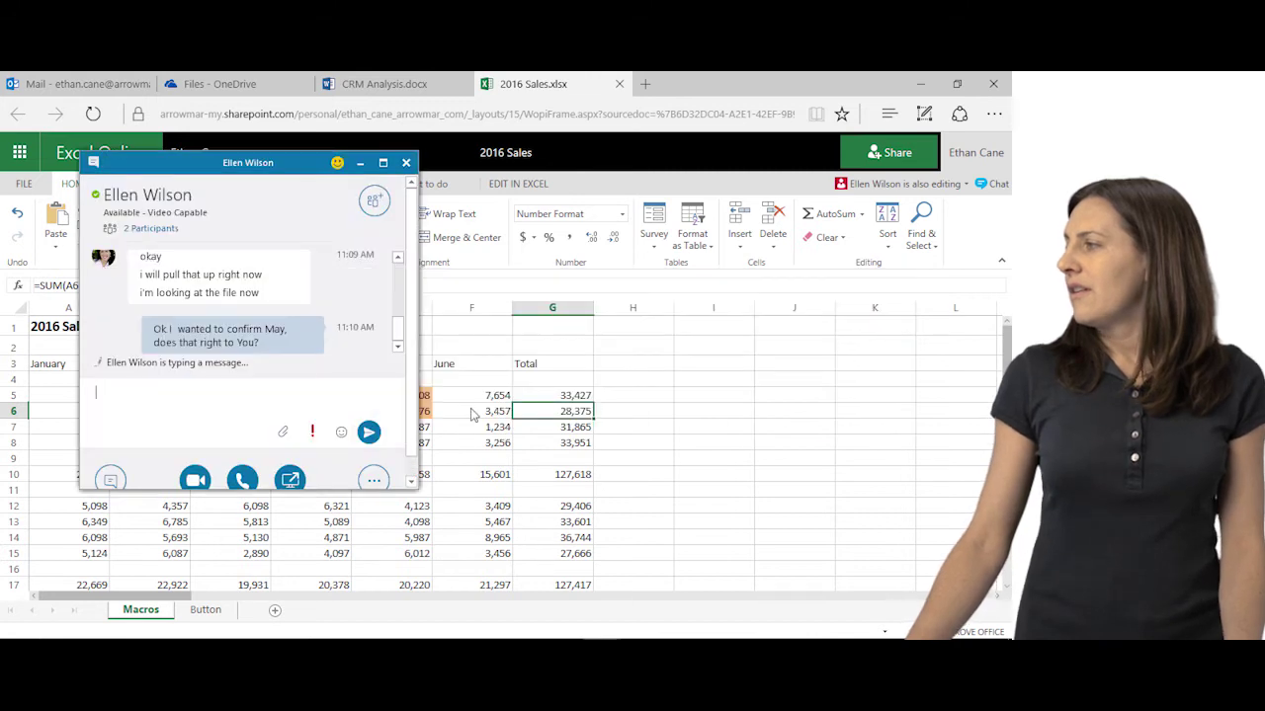
key(alt+Tab)
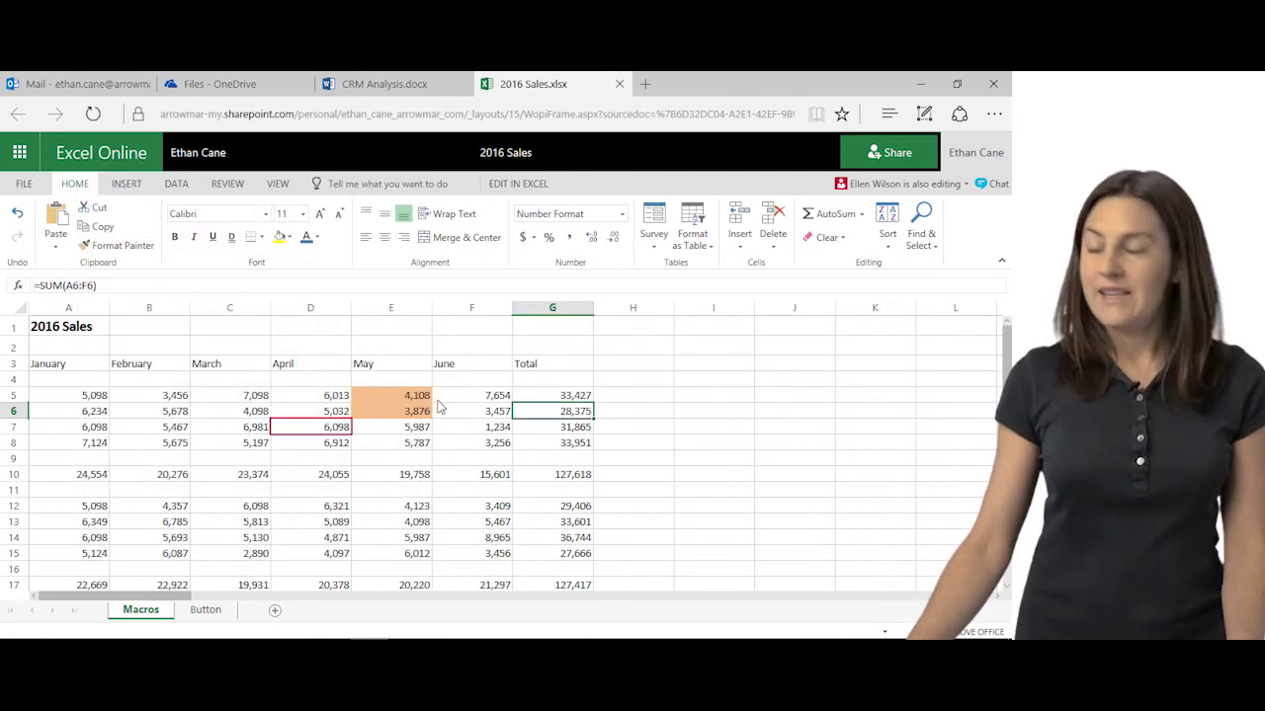
key(alt+Tab)
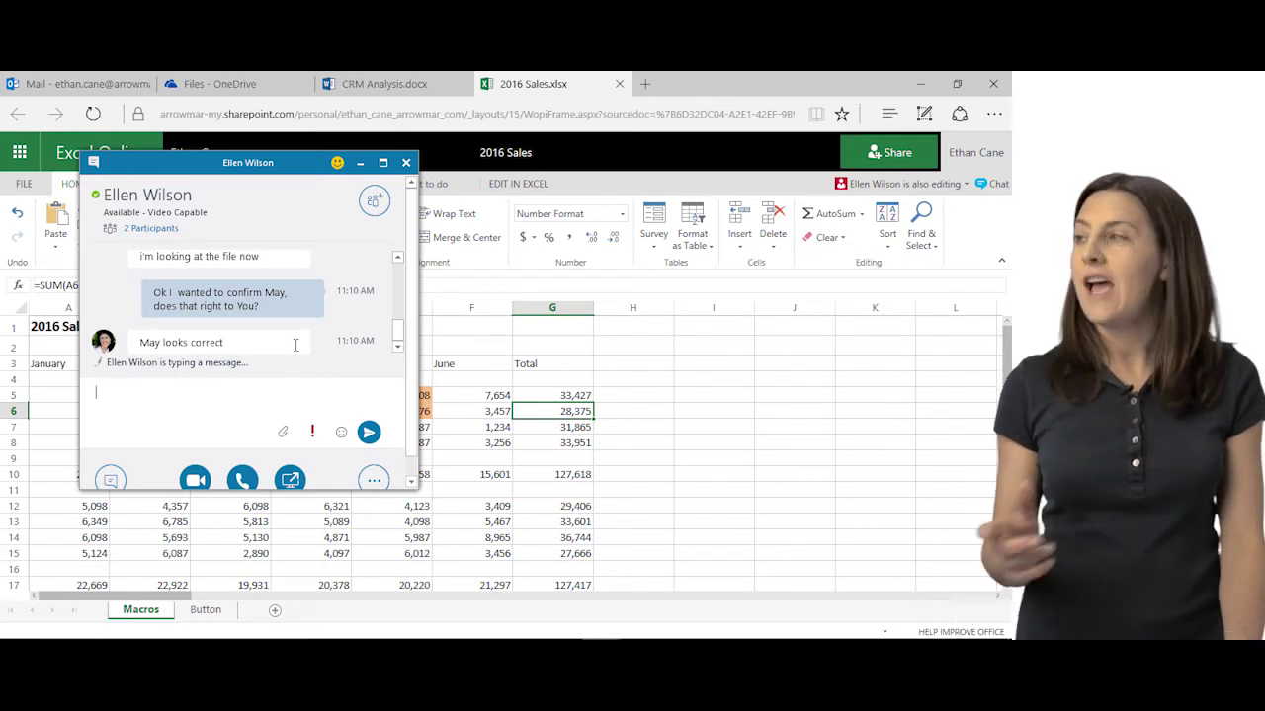
key(alt+Tab)
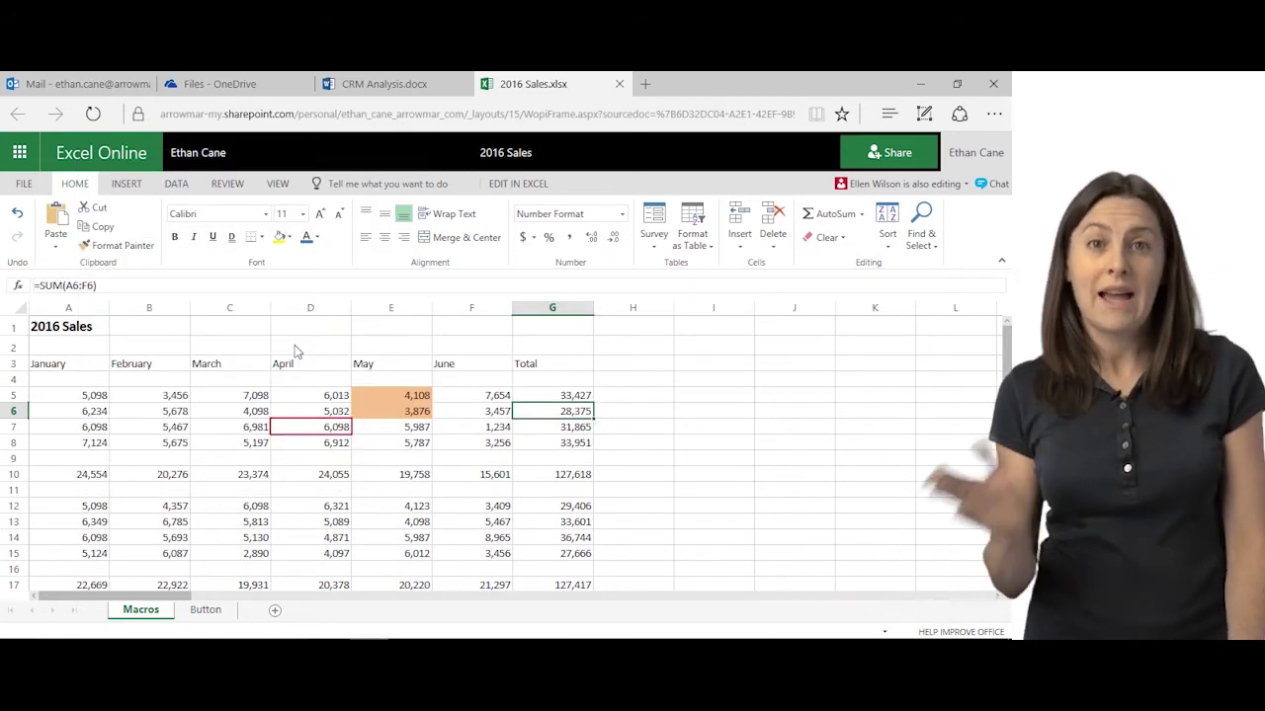
key(alt+Tab)
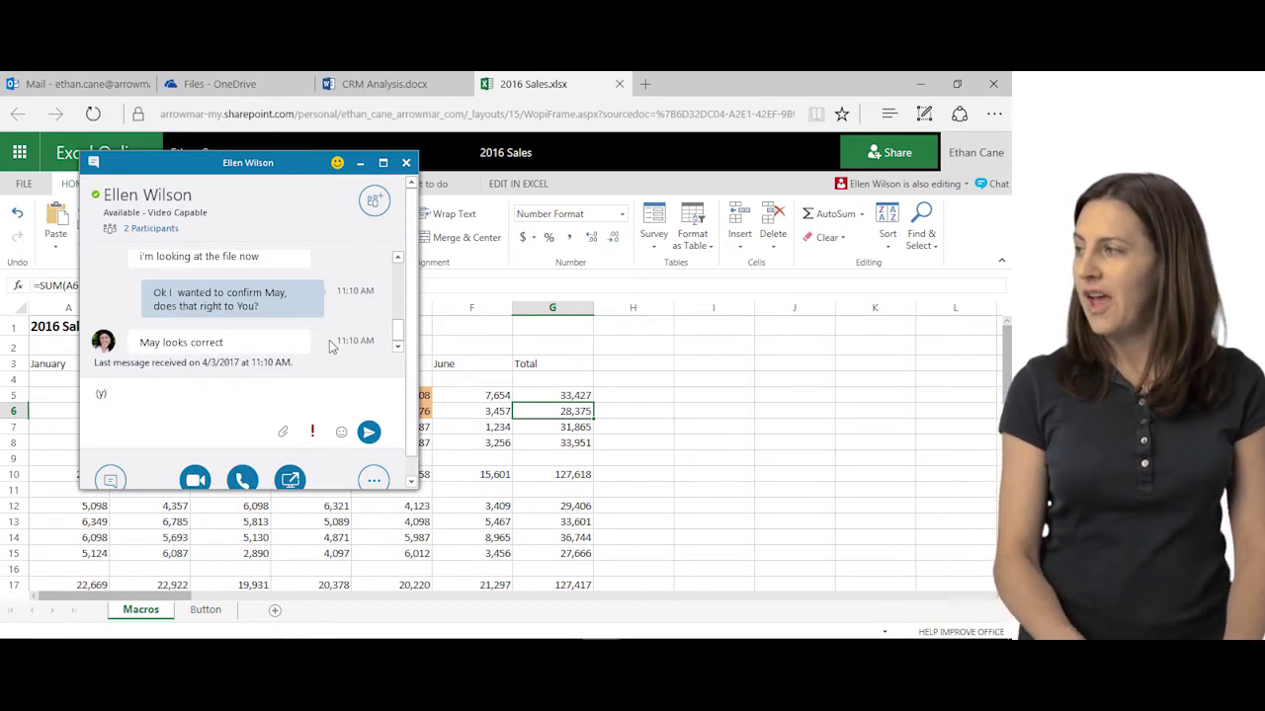
key(Return)
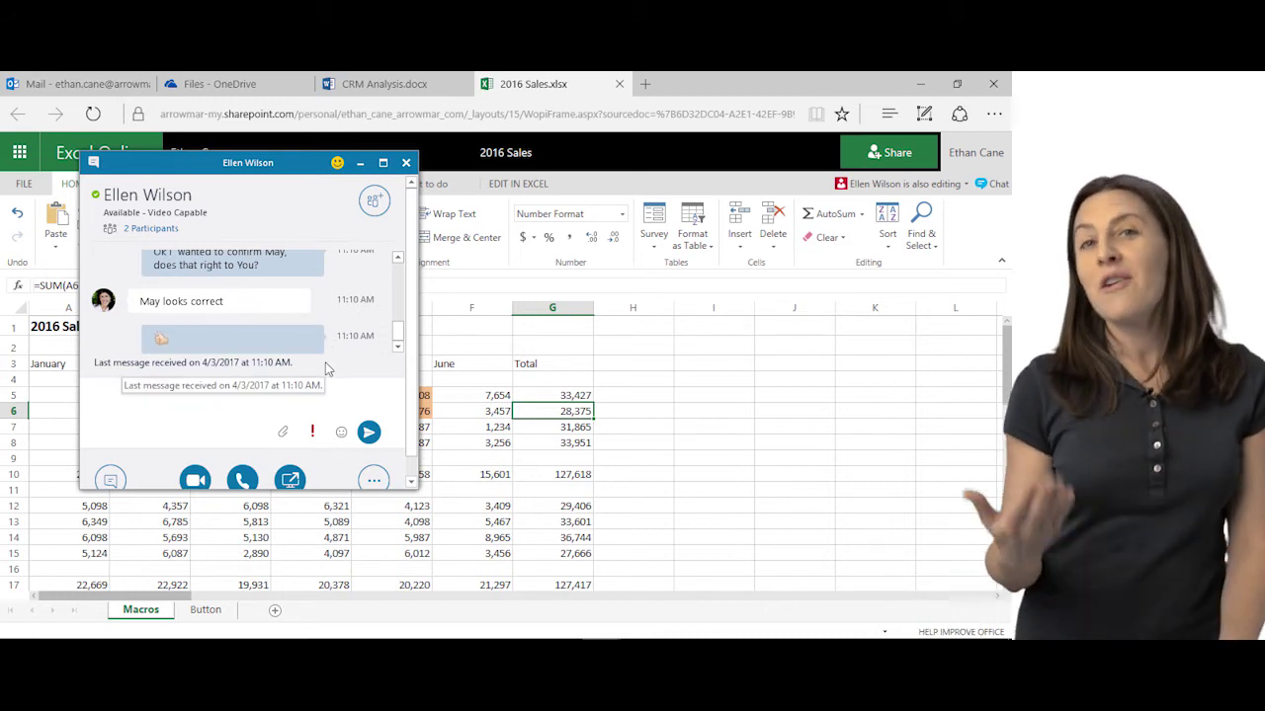
Scroll through the CRM Analysis document up to the top, then return to the 2016 Sales workbook.
click(385, 84)
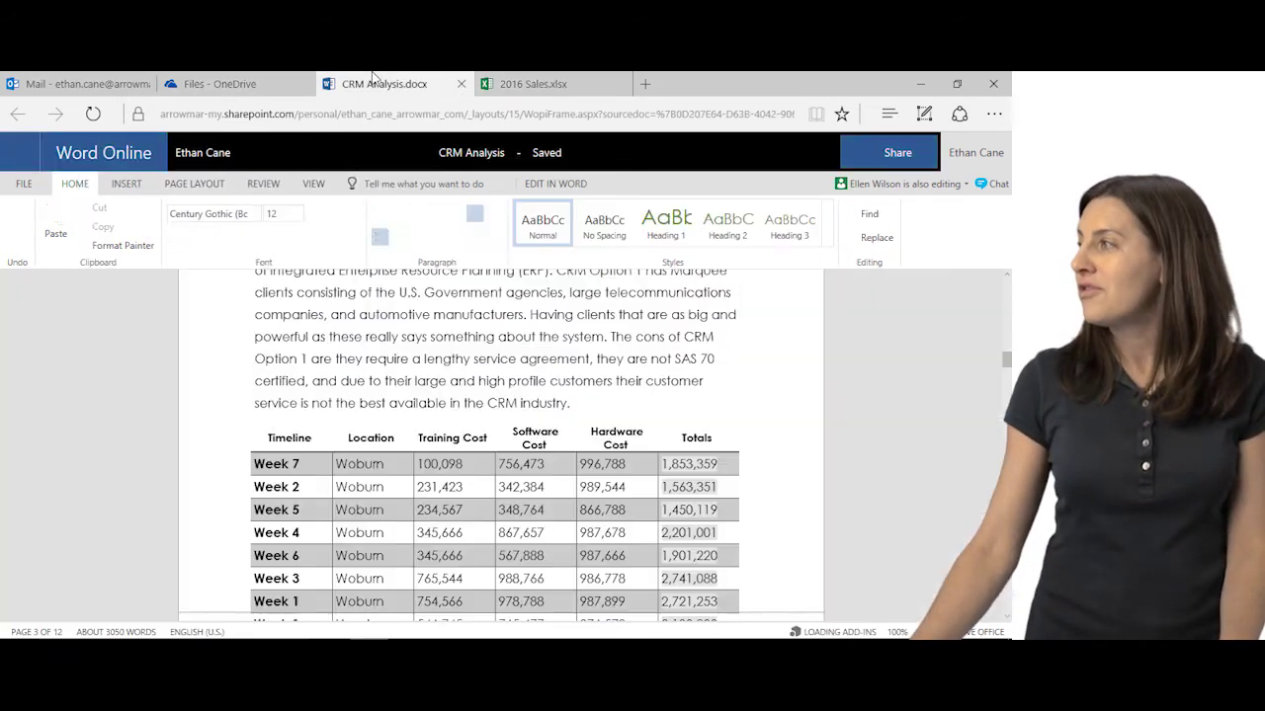
scroll(405, 415, up, 1)
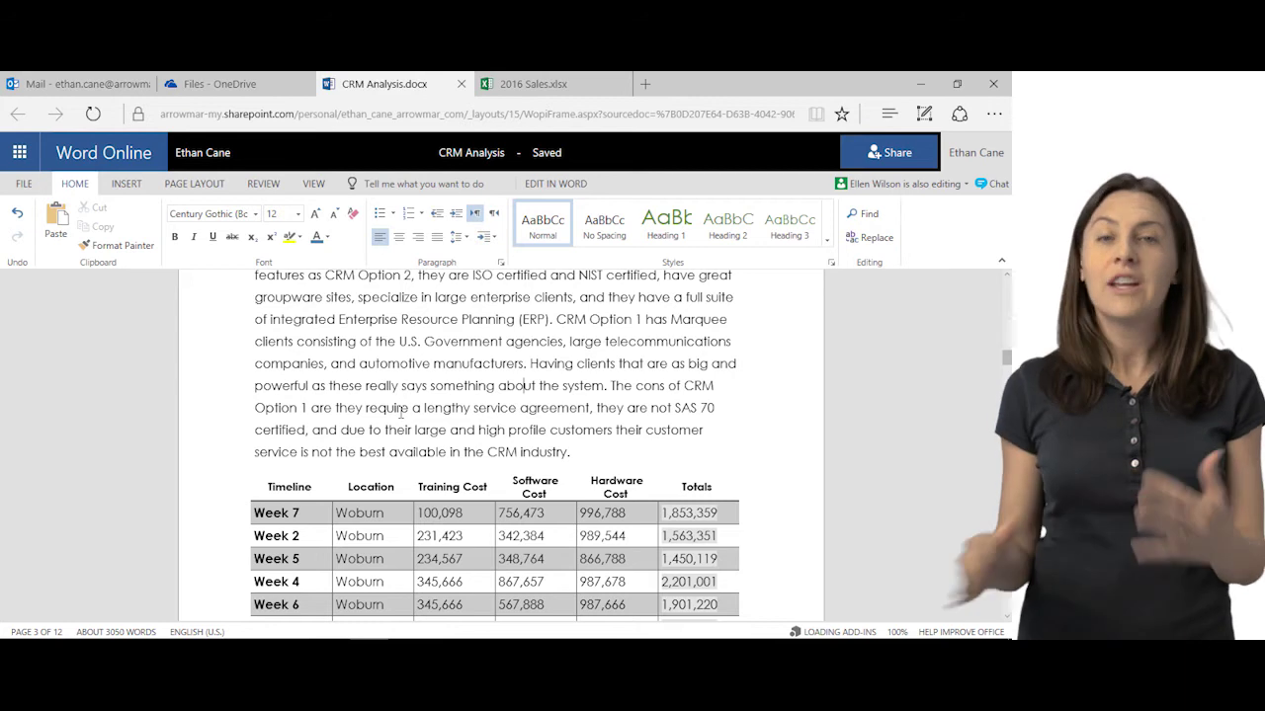
scroll(527, 422, up, 10)
scroll(528, 423, up, 1)
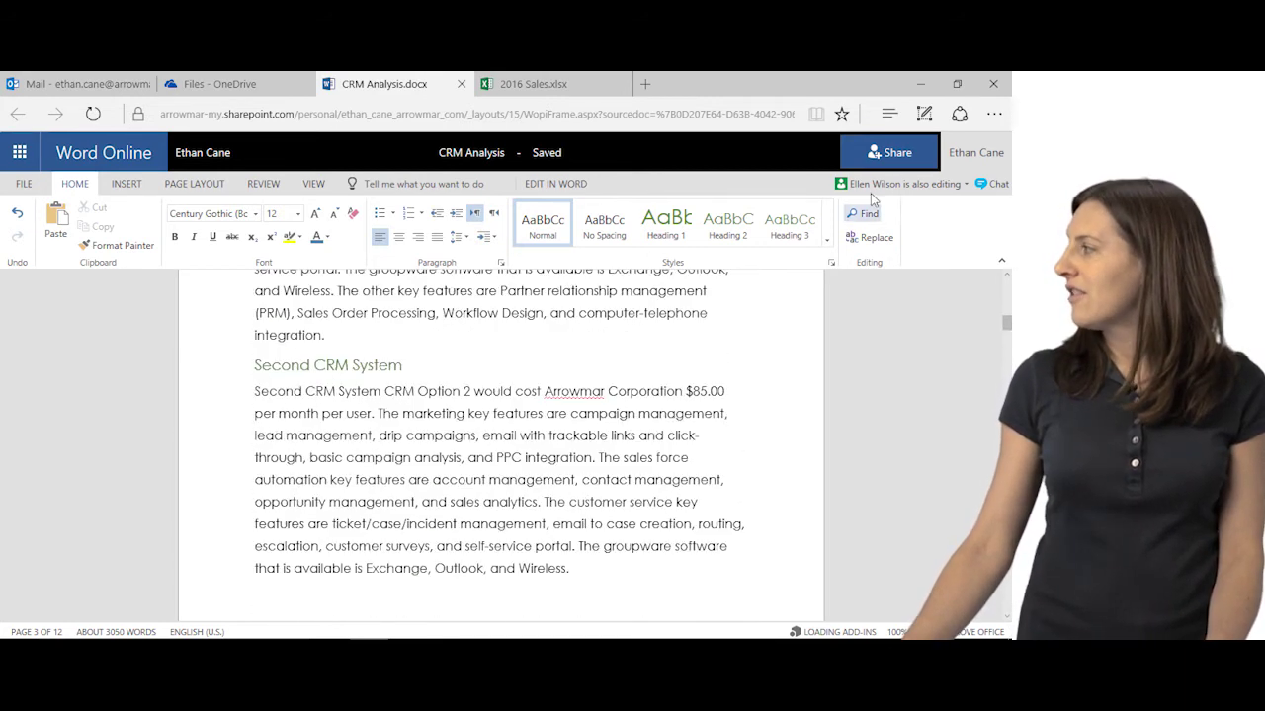
scroll(675, 338, up, 5)
scroll(675, 338, down, 2)
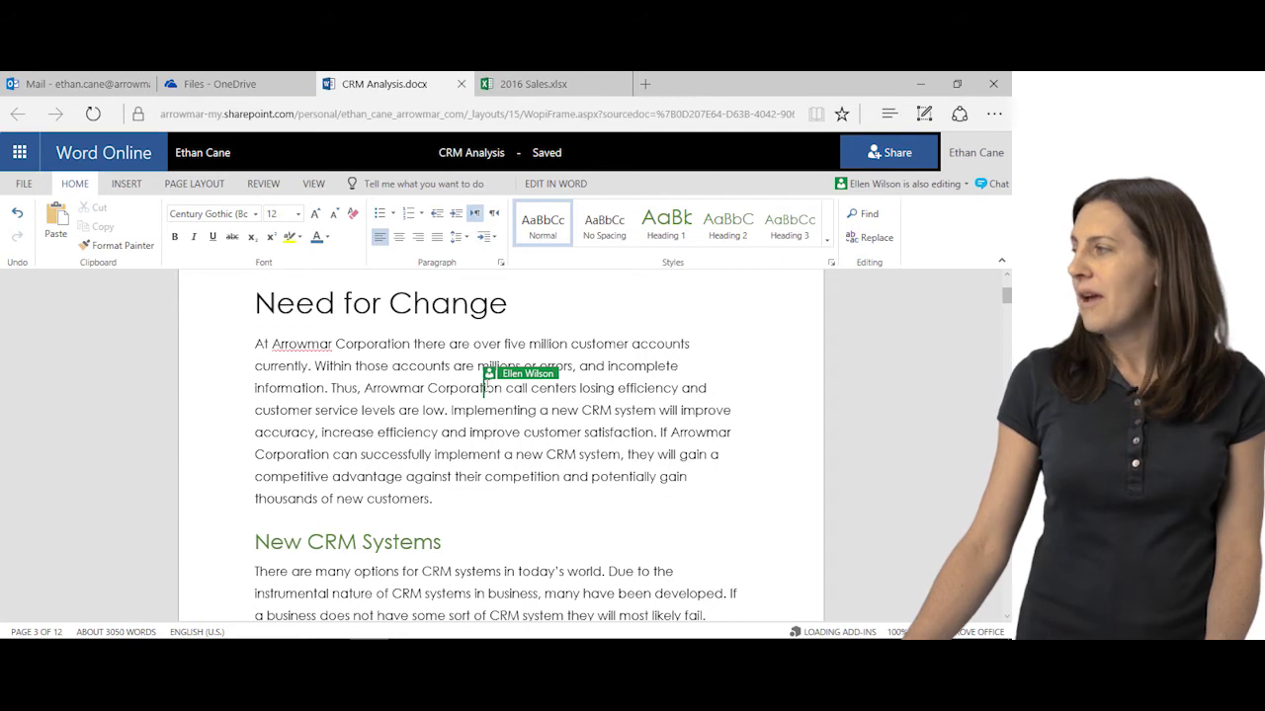
click(532, 84)
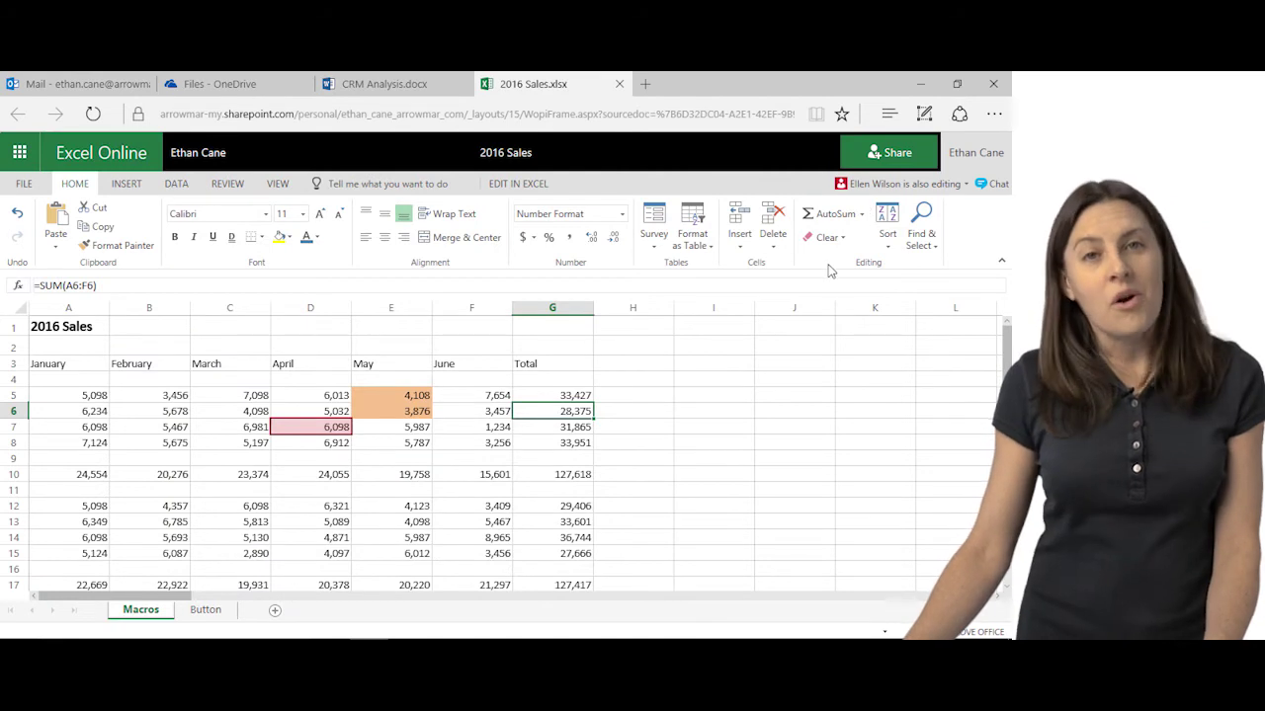
Set E5:E6 back to No Fill and check which cell the co-author is editing.
drag(385, 398, 391, 413)
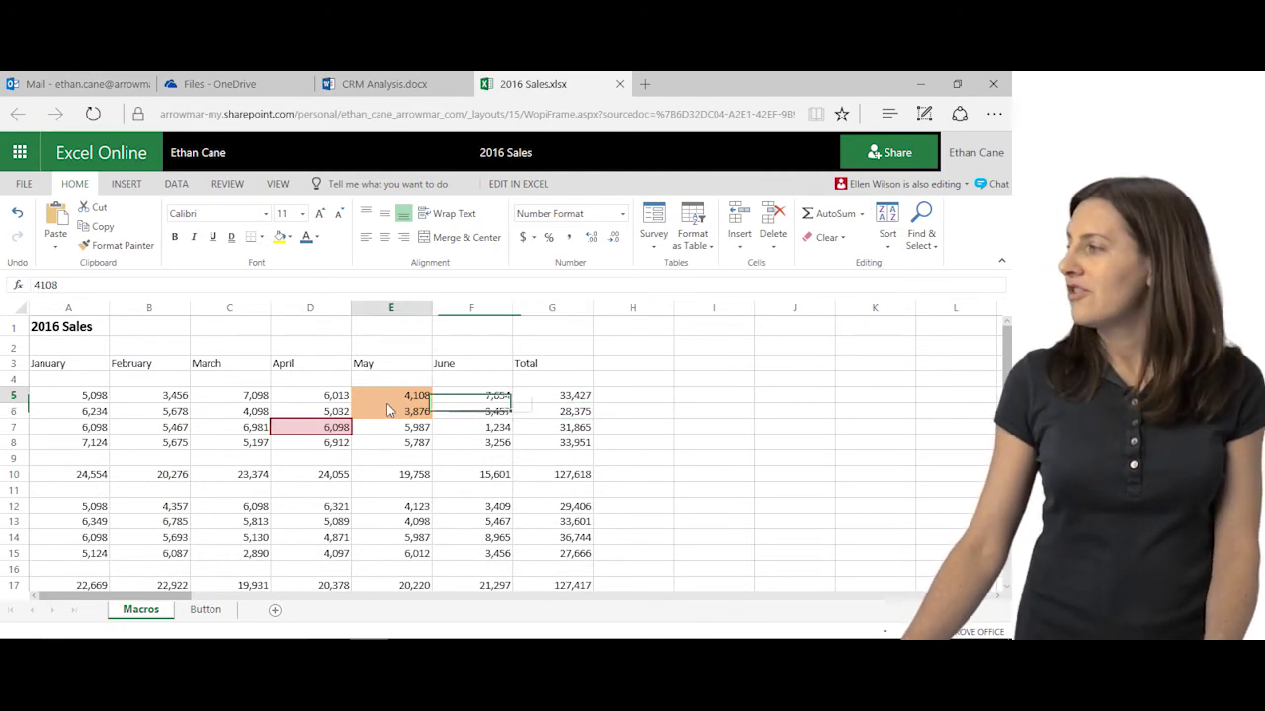
click(290, 238)
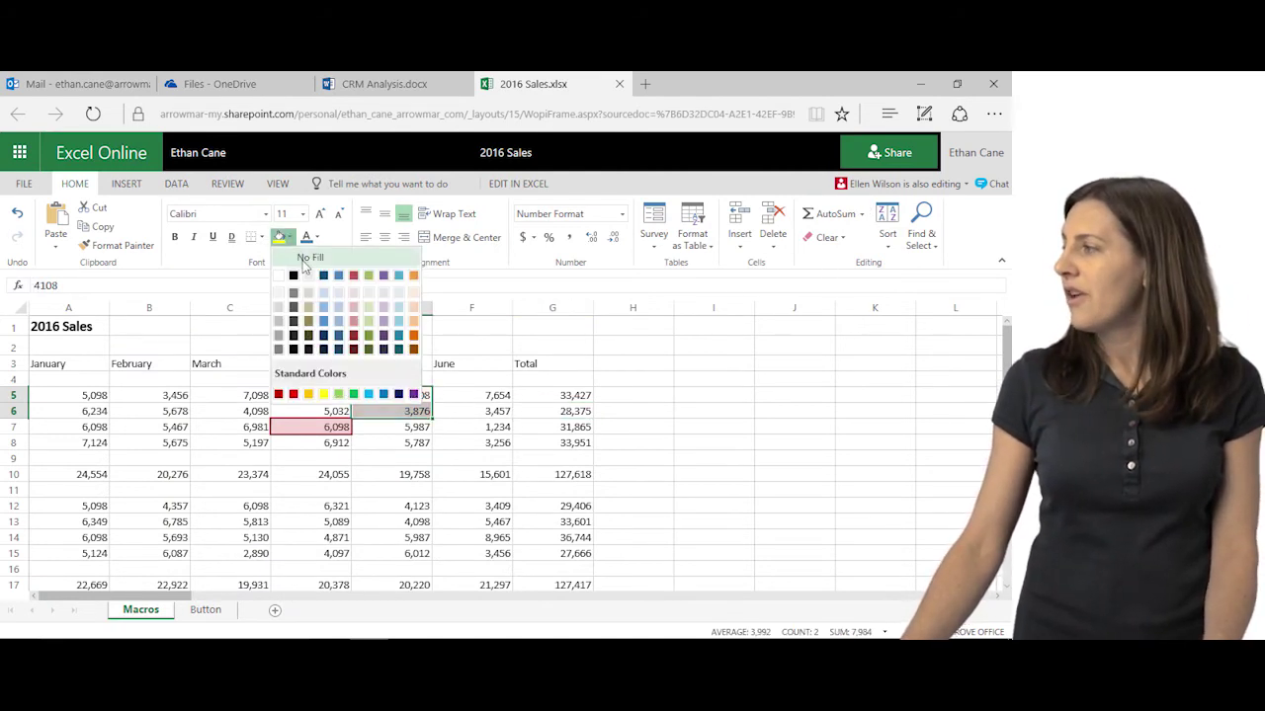
click(301, 256)
click(478, 385)
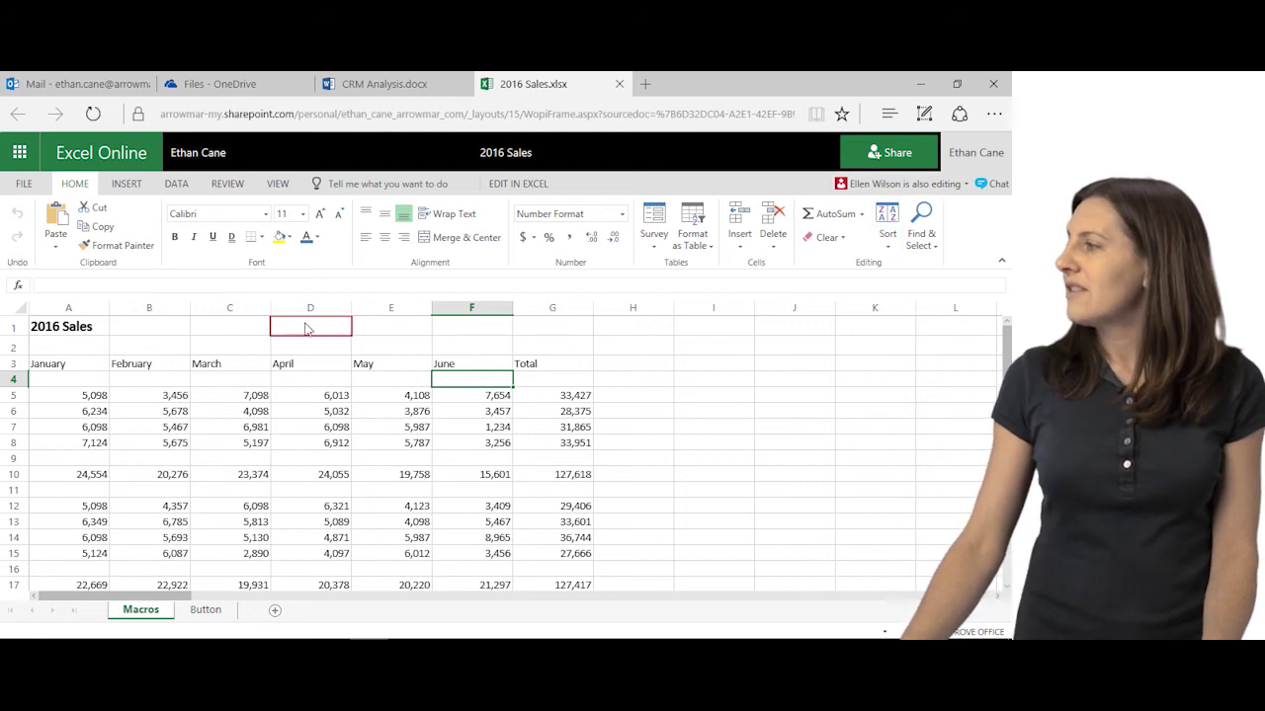
click(966, 186)
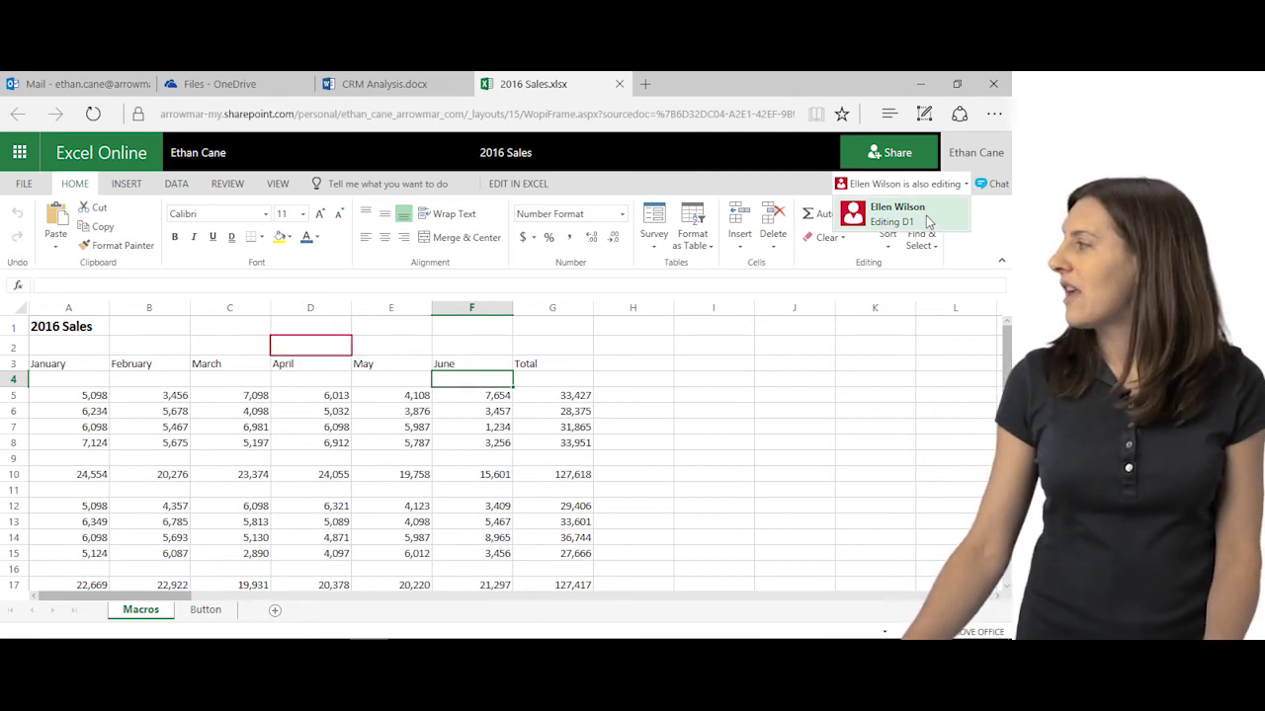
click(376, 86)
Move from CRM Analysis to the 2016 Sales workbook, then to the OneDrive file list.
mouse_move(482, 390)
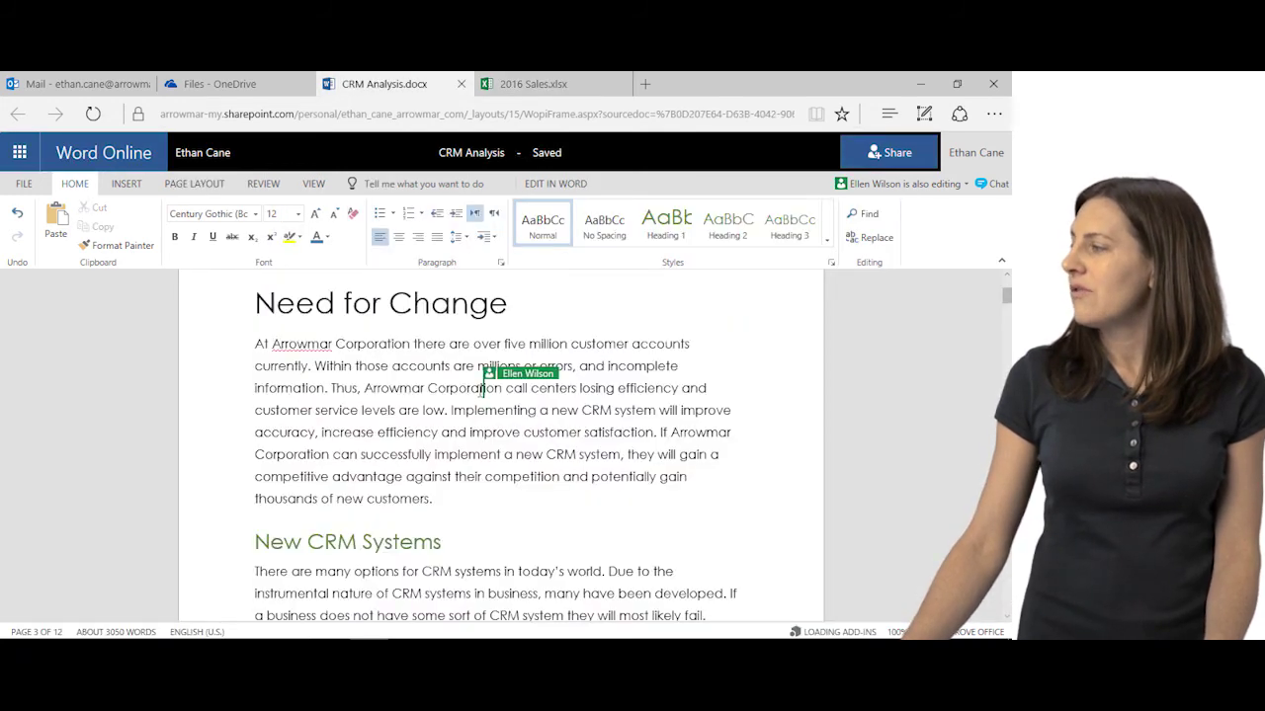
click(534, 85)
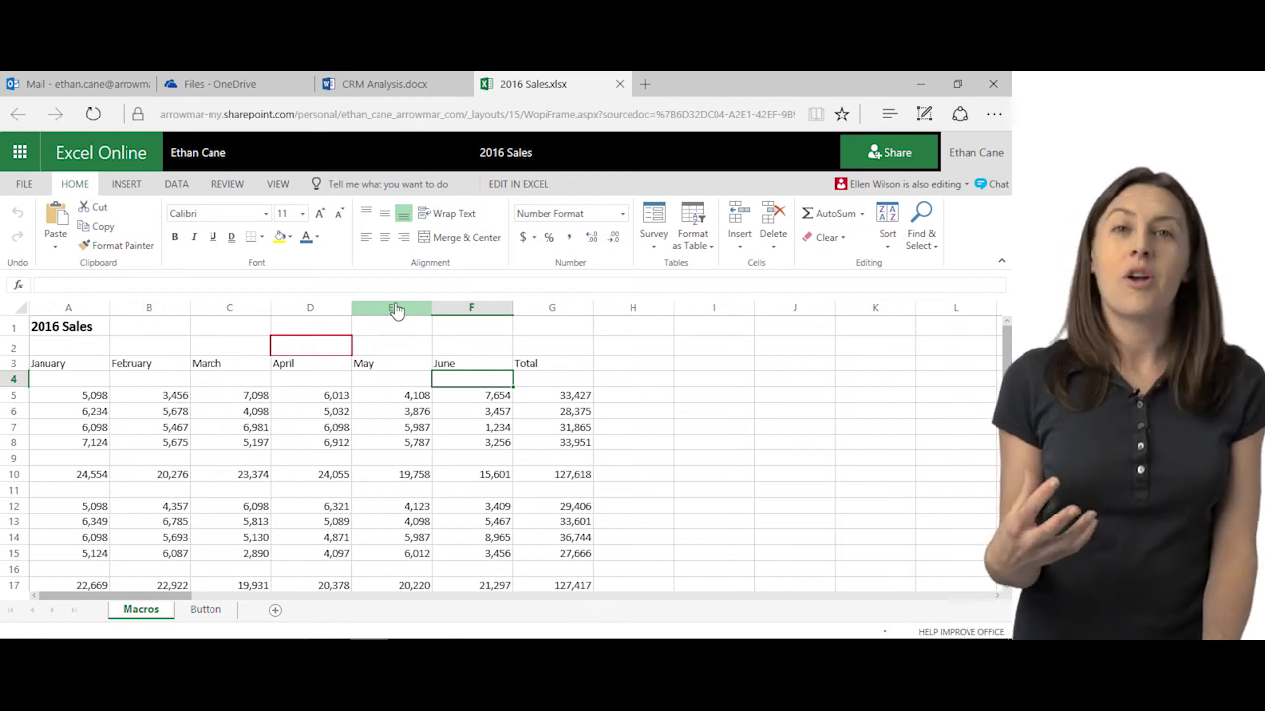
click(237, 84)
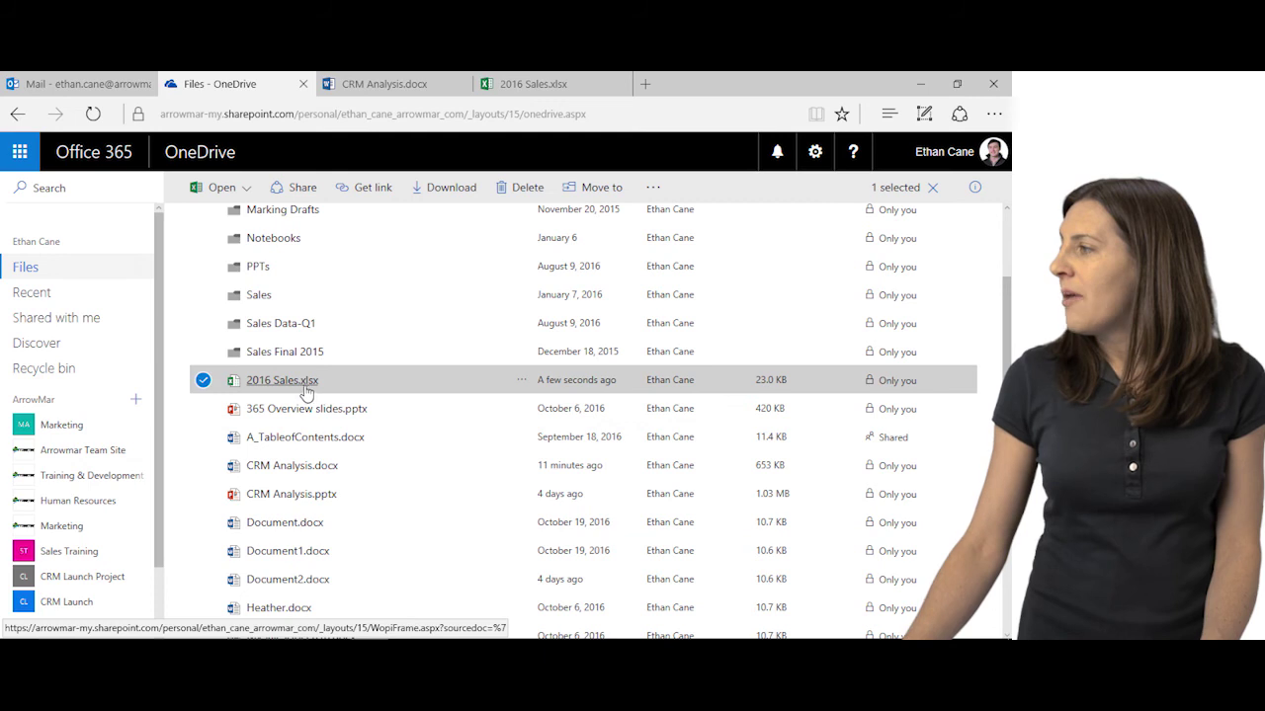
Return to the CRM Analysis document and open its Share dialog.
click(395, 84)
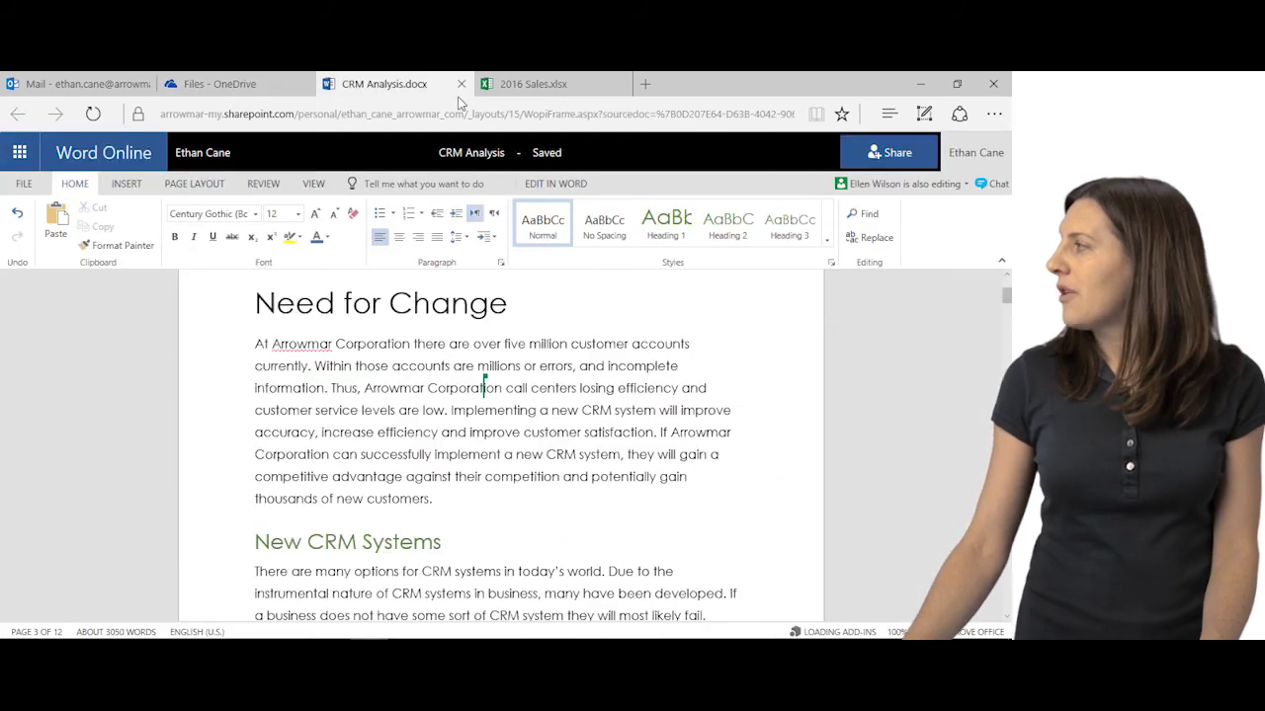
click(888, 153)
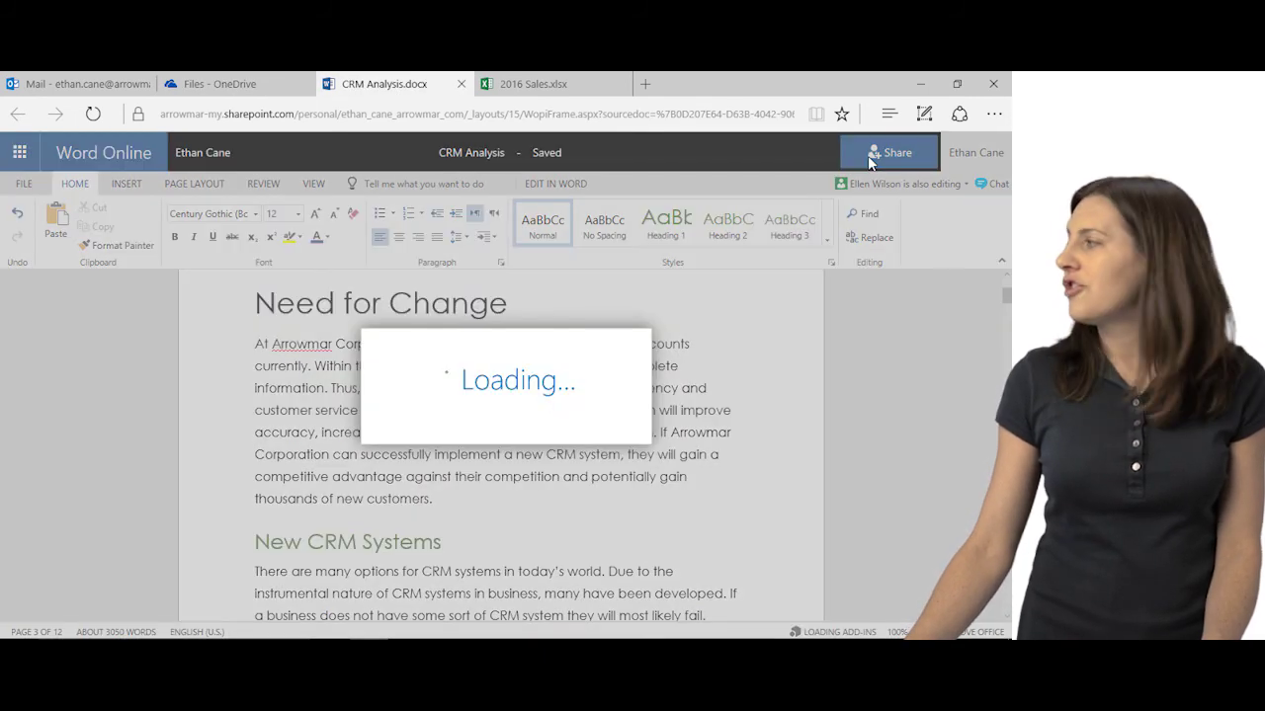